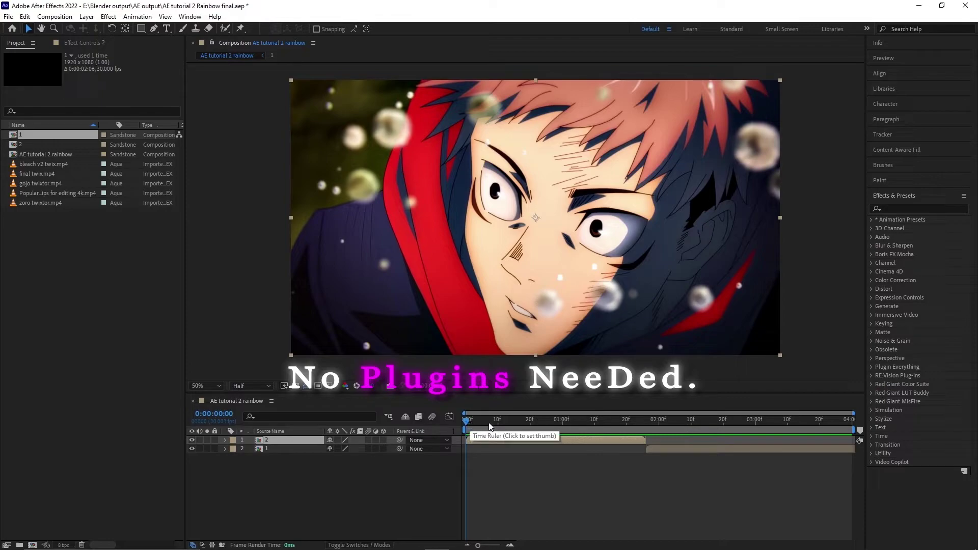
Preview the Itadori and Naruto clips along the timeline, then open precomp 2
{"action": "left_click_drag", "start_coordinate": [664, 426], "coordinate": [468, 436]}
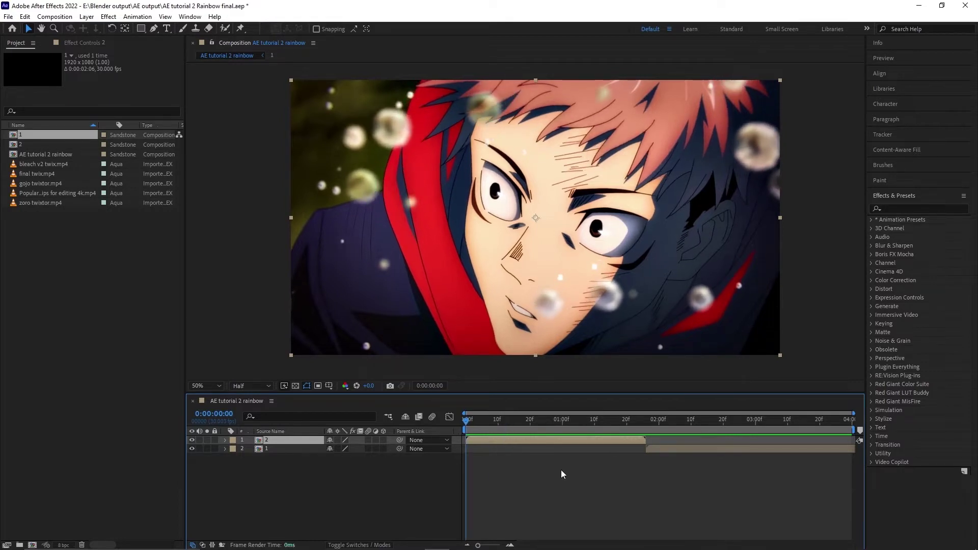
{"action": "left_click", "coordinate": [506, 478]}
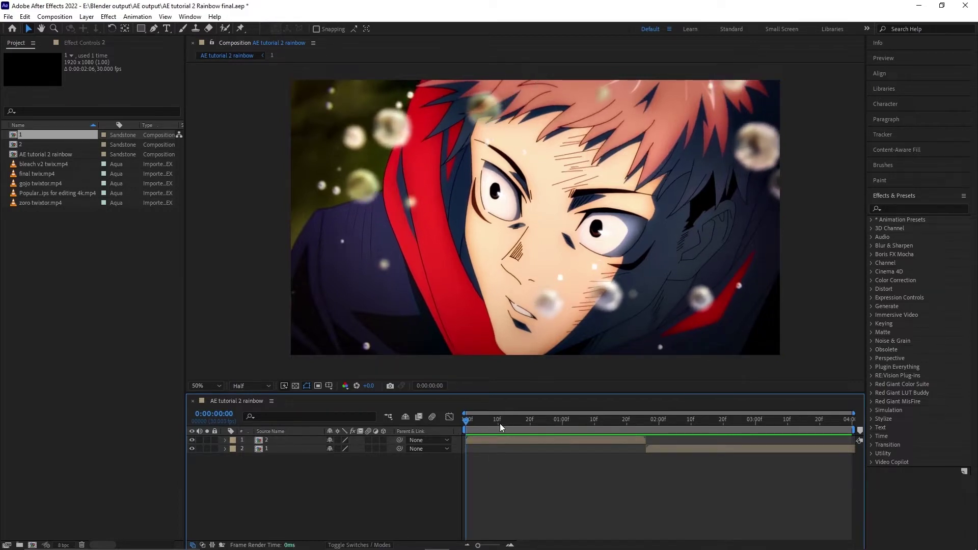
{"action": "left_click_drag", "start_coordinate": [501, 426], "coordinate": [518, 424]}
{"action": "left_click", "coordinate": [527, 441]}
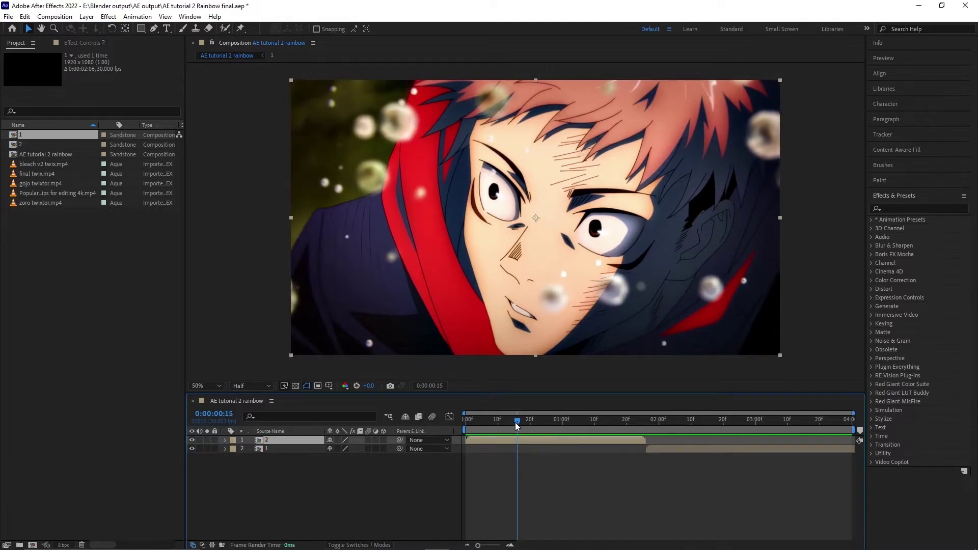
{"action": "left_click_drag", "start_coordinate": [515, 423], "coordinate": [685, 429]}
{"action": "left_click", "coordinate": [694, 447]}
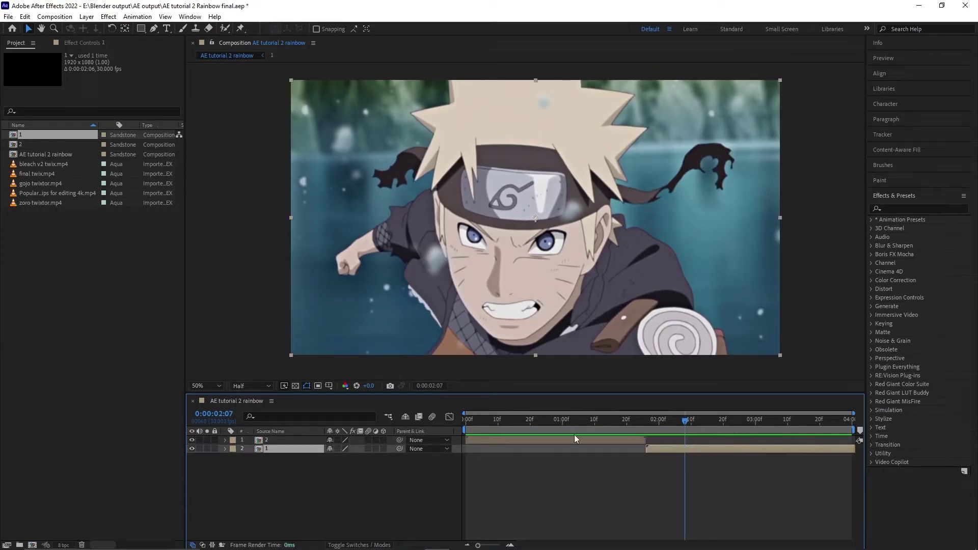
{"action": "left_click", "coordinate": [496, 423]}
{"action": "double_click", "coordinate": [525, 441]}
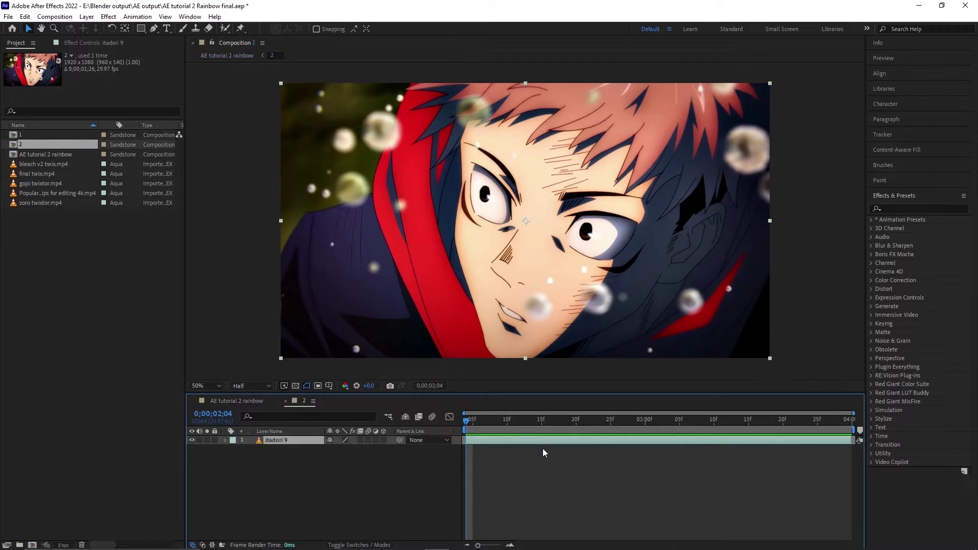
Duplicate the itadori 9 layer to create itadori 10
{"action": "left_click", "coordinate": [536, 459]}
{"action": "left_click", "coordinate": [538, 442]}
{"action": "key", "text": "ctrl+d"}
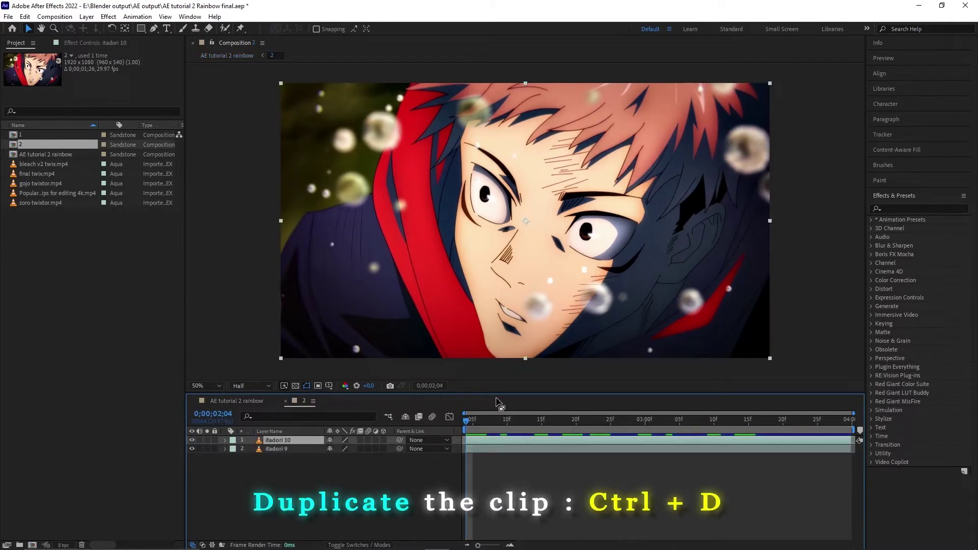
{"action": "left_click", "coordinate": [521, 465]}
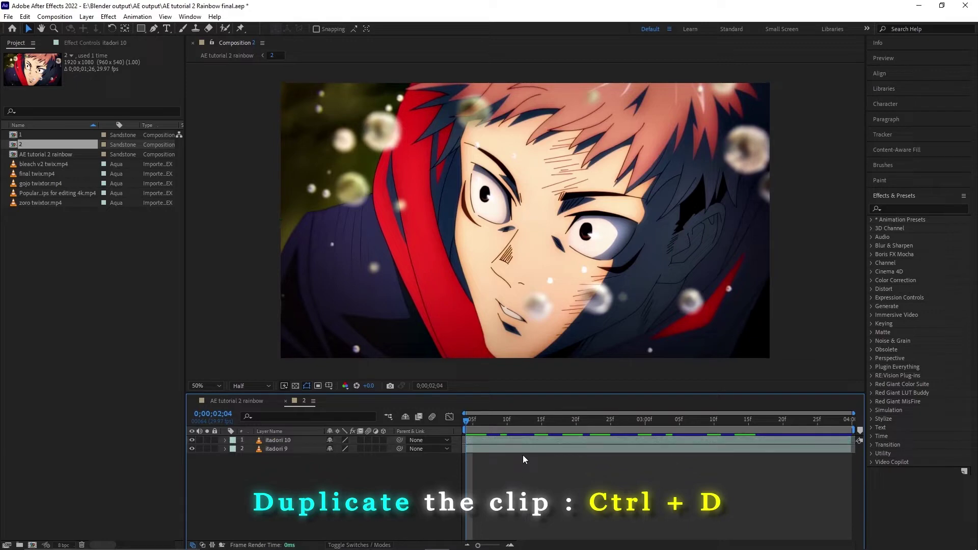
Apply Linear Color Key to itadori 10 with the red hood as key colour, checking by toggling itadori 9
{"action": "left_click", "coordinate": [917, 209]}
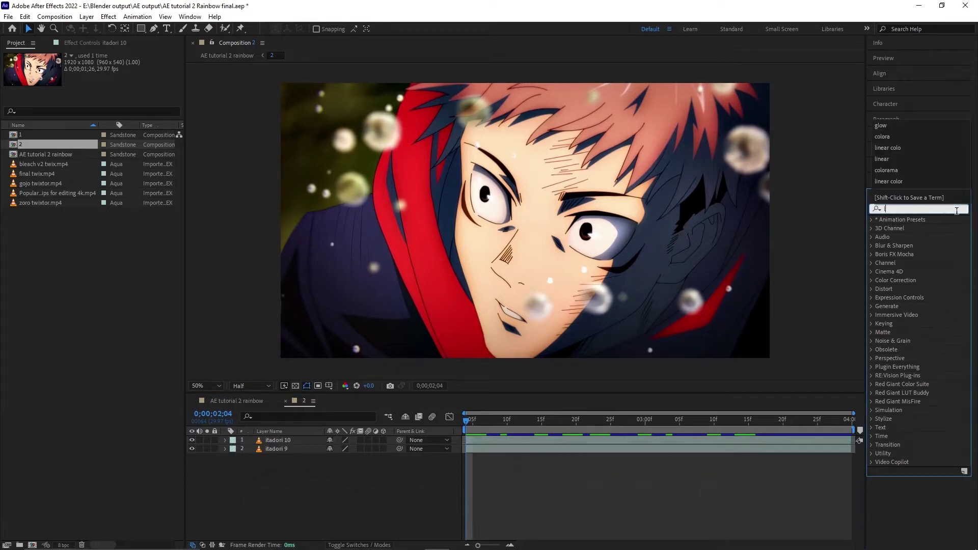
{"action": "type", "text": "linear"}
{"action": "left_click_drag", "start_coordinate": [915, 263], "coordinate": [334, 293]}
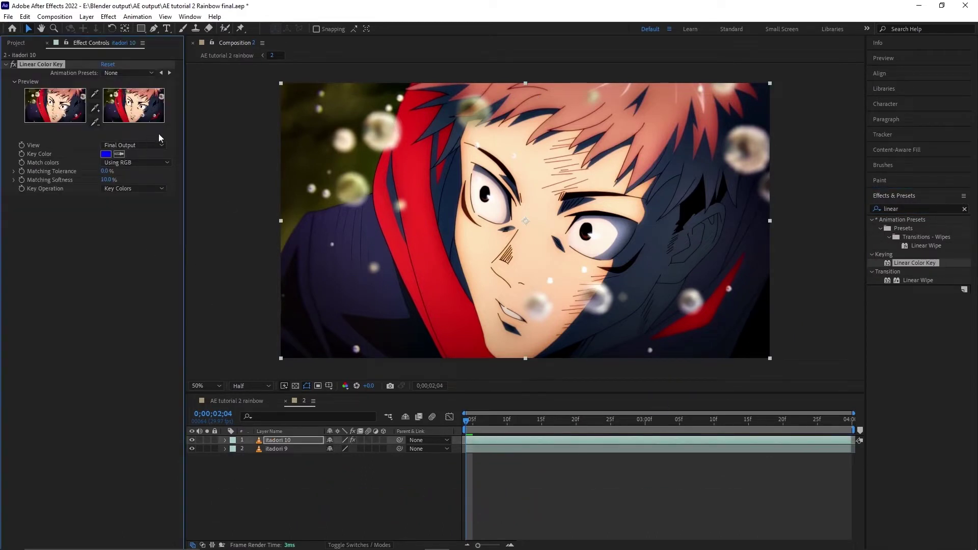
{"action": "left_click", "coordinate": [119, 154]}
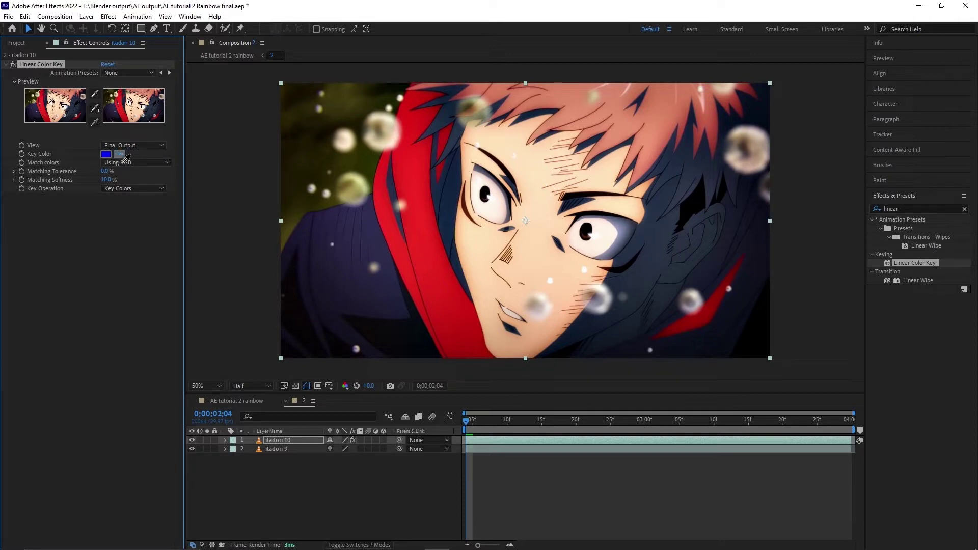
{"action": "left_click", "coordinate": [428, 252]}
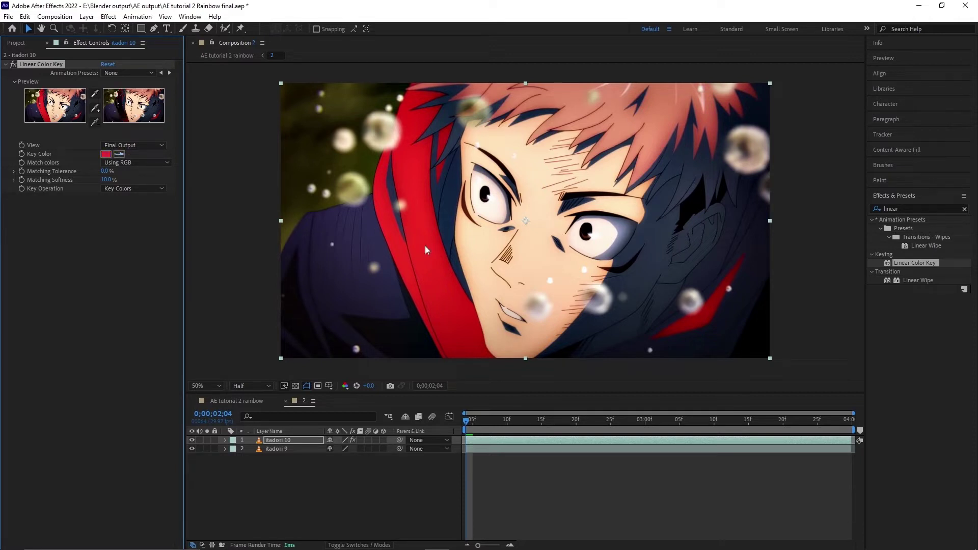
{"action": "left_click", "coordinate": [193, 449]}
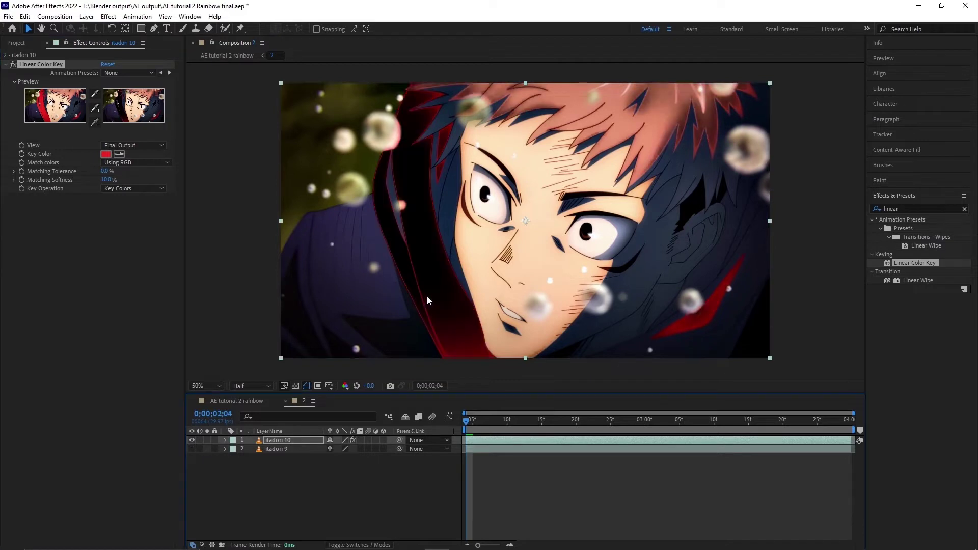
{"action": "left_click", "coordinate": [193, 449]}
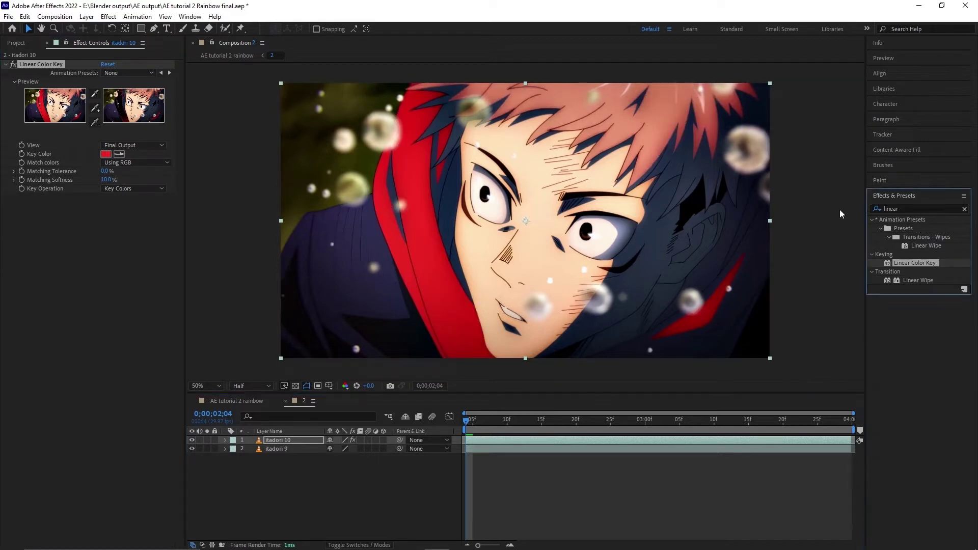
{"action": "left_click", "coordinate": [912, 209]}
Apply Colorama to itadori 9 and keyframe Phase Shift from 0 to 1 revolution at the clip's end
{"action": "key", "text": "BackSpace"}
{"action": "type", "text": "colora"}
{"action": "left_click_drag", "start_coordinate": [906, 228], "coordinate": [524, 447]}
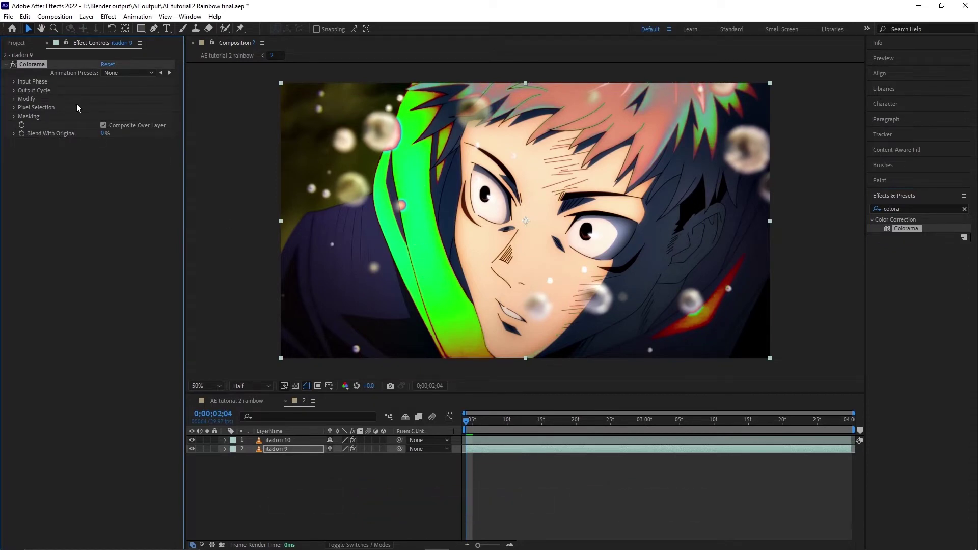
{"action": "left_click", "coordinate": [14, 82]}
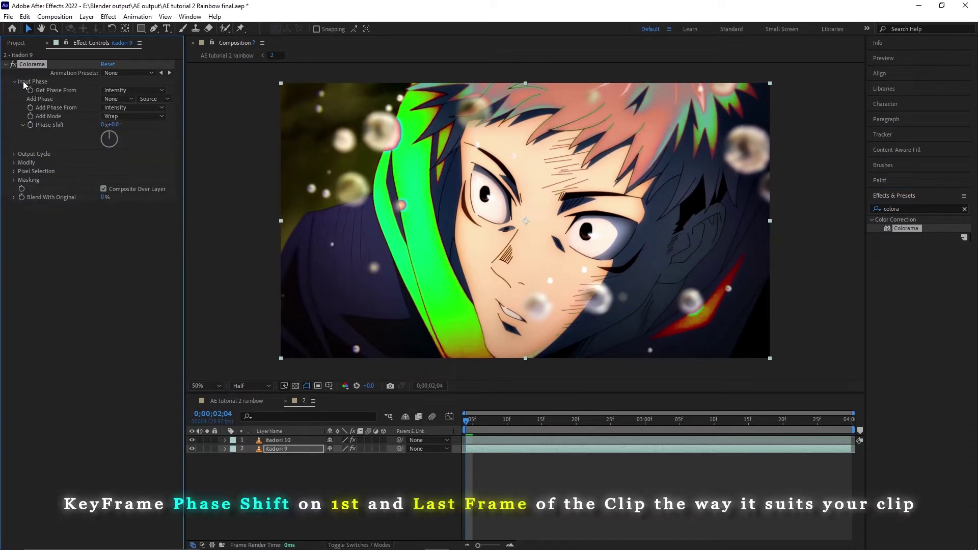
{"action": "left_click", "coordinate": [30, 125]}
{"action": "left_click_drag", "start_coordinate": [468, 419], "coordinate": [846, 419]}
{"action": "left_click", "coordinate": [104, 125]}
{"action": "type", "text": "1"}
{"action": "key", "text": "Return"}
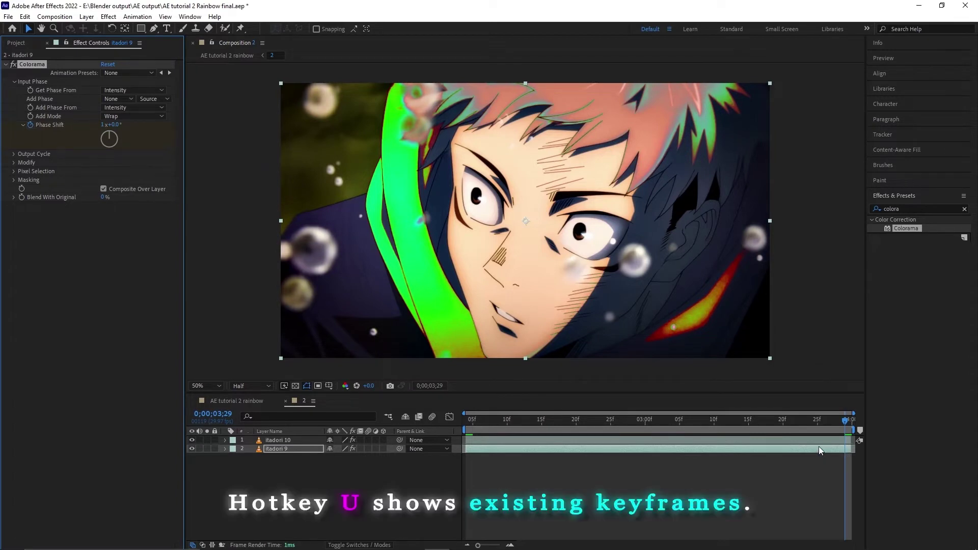
Align the last Phase Shift keyframe with the clip end and preview the colour cycle
{"action": "key", "text": "u"}
{"action": "left_click_drag", "start_coordinate": [847, 467], "coordinate": [851, 466]}
{"action": "key", "text": "Page_Up"}
{"action": "key", "text": "Page_Up"}
{"action": "key", "text": "Page_Up"}
{"action": "key", "text": "space"}
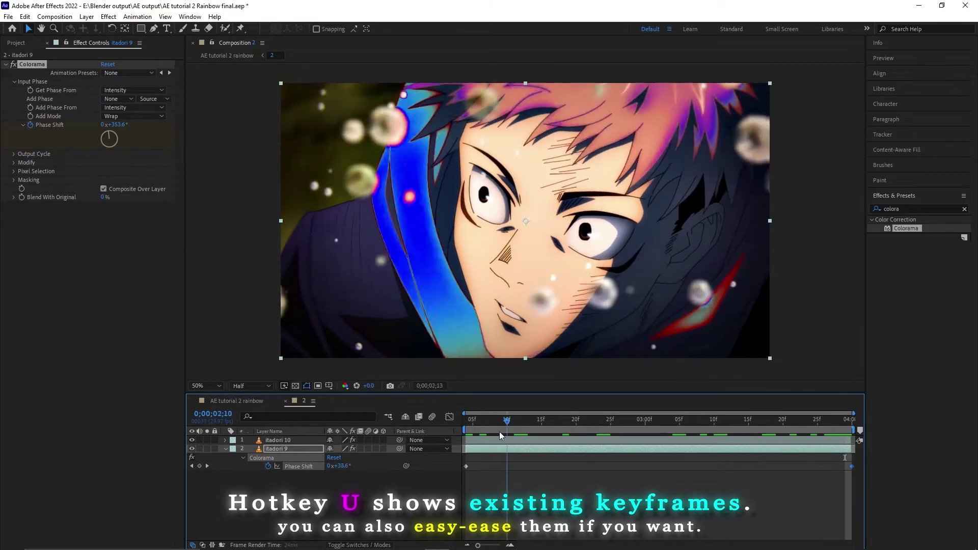
{"action": "left_click", "coordinate": [466, 434]}
{"action": "left_click", "coordinate": [268, 251]}
{"action": "key", "text": "space"}
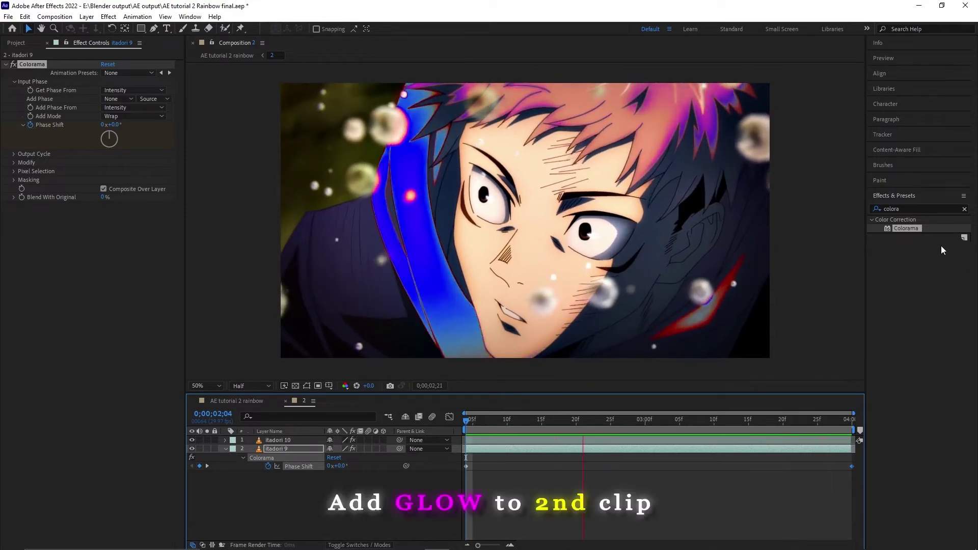
Add Glow to itadori 9 with 70.6% threshold and radius 54
{"action": "left_click", "coordinate": [606, 445]}
{"action": "key", "text": "ctrl+f"}
{"action": "type", "text": "glow"}
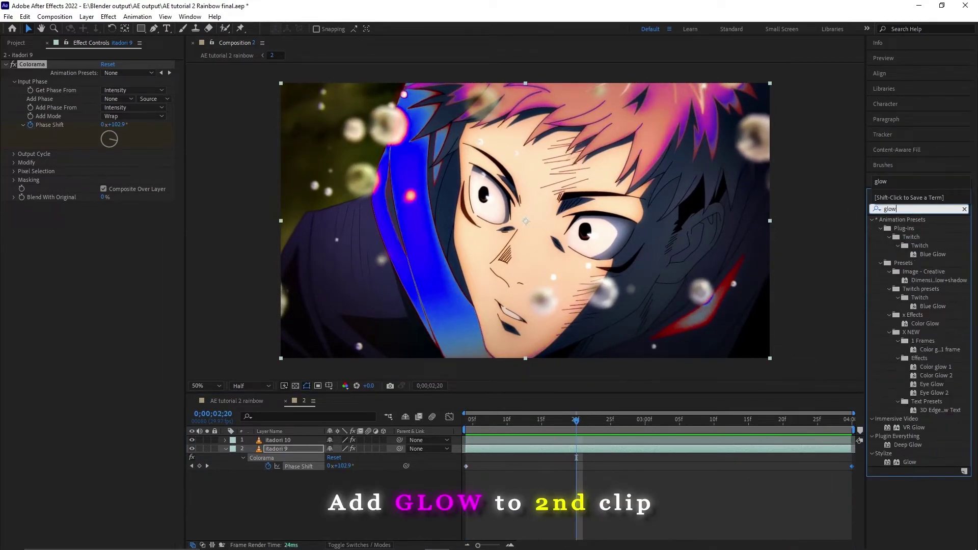
{"action": "left_click_drag", "start_coordinate": [910, 462], "coordinate": [671, 447]}
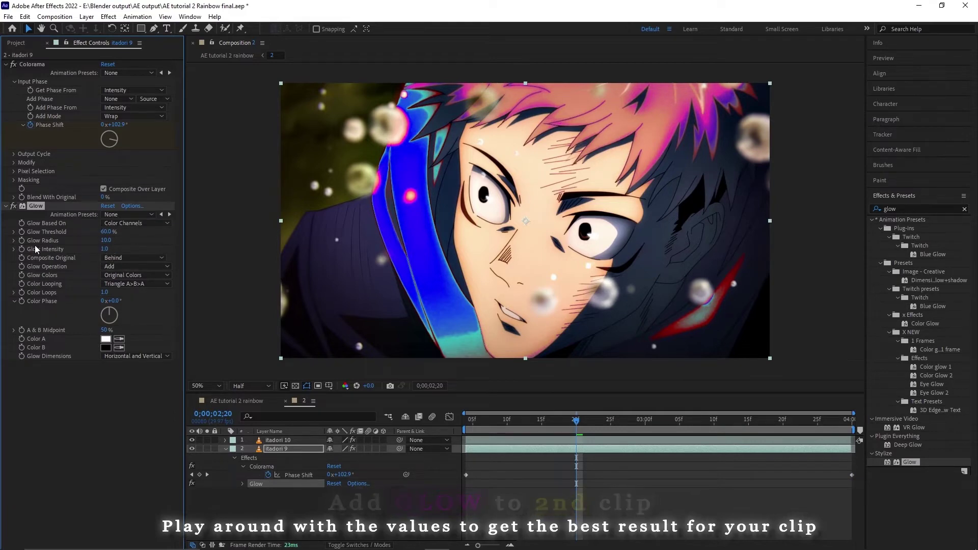
{"action": "left_click_drag", "start_coordinate": [105, 231], "coordinate": [196, 253]}
{"action": "type", "text": "54"}
{"action": "key", "text": "Return"}
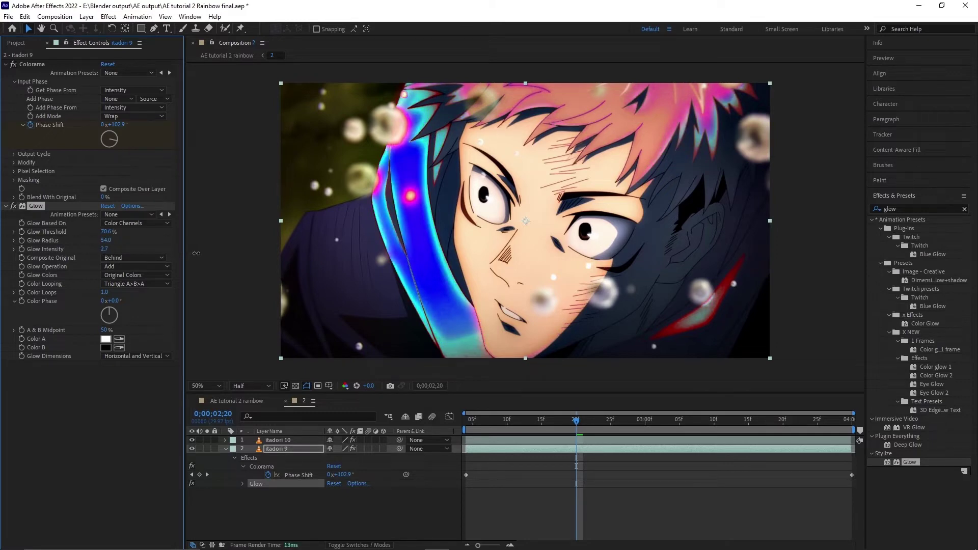
Preview the glowing colour cycle, then close composition 2 to return to the main rainbow comp
{"action": "left_click", "coordinate": [556, 422]}
{"action": "key", "text": "space"}
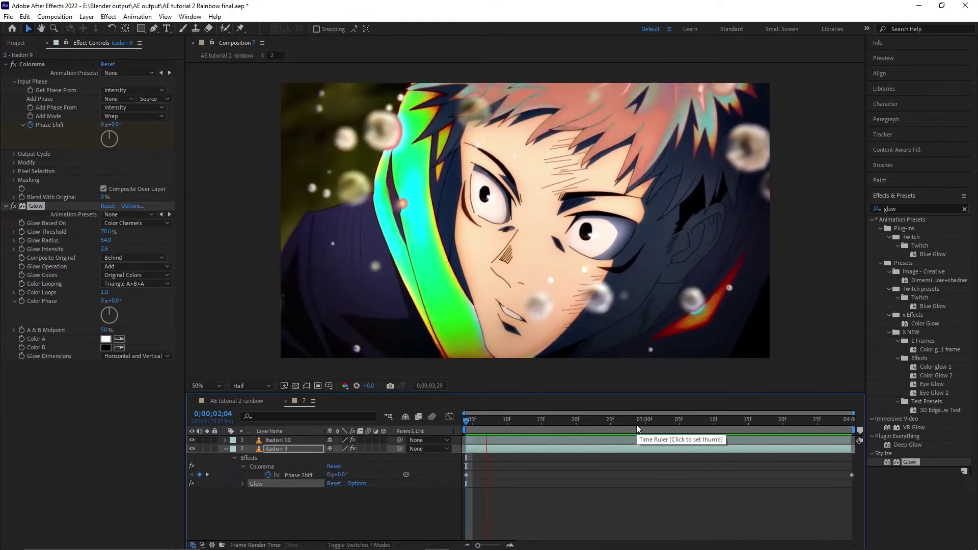
{"action": "key", "text": "space"}
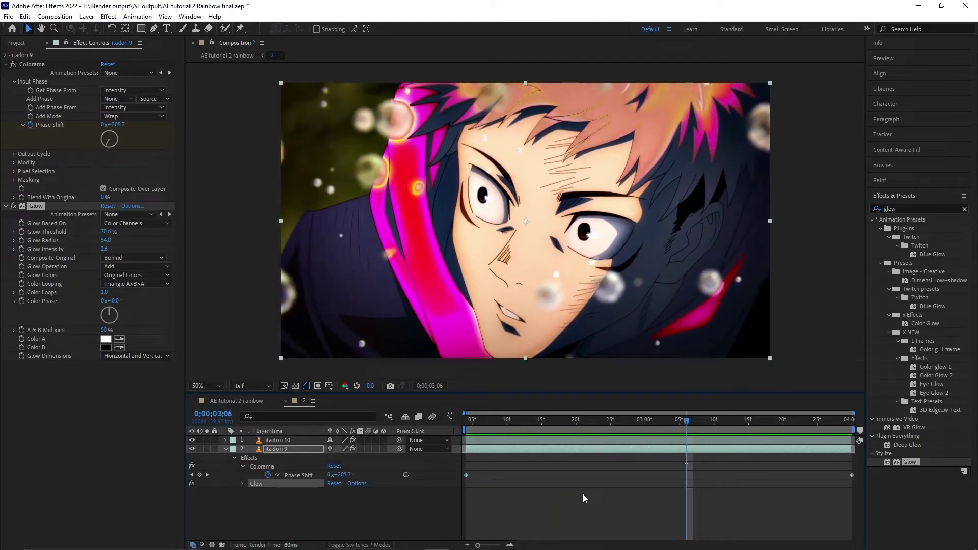
{"action": "left_click_drag", "start_coordinate": [589, 428], "coordinate": [461, 427]}
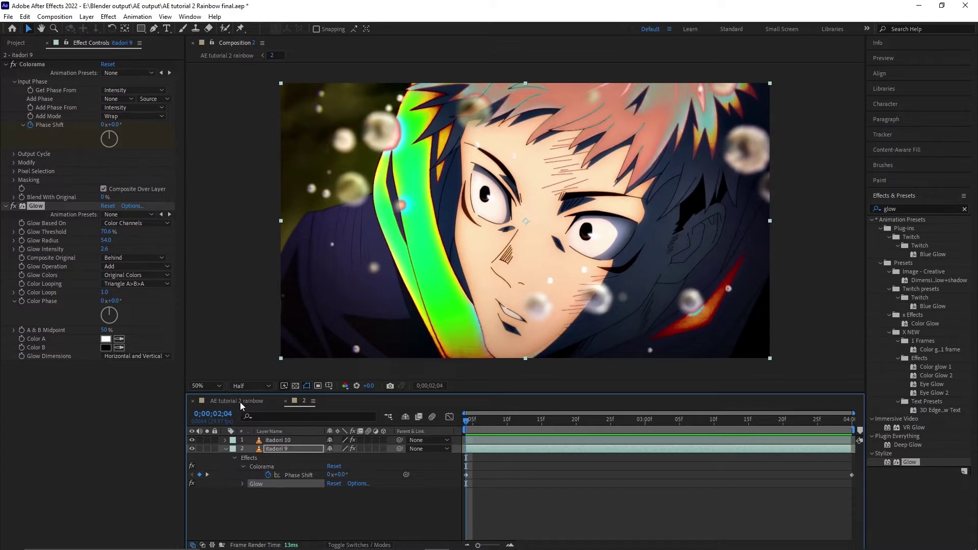
{"action": "left_click", "coordinate": [286, 402]}
Open the Naruto clip's precomp 1 and duplicate naruto 6 as naruto 7
{"action": "left_click", "coordinate": [697, 419]}
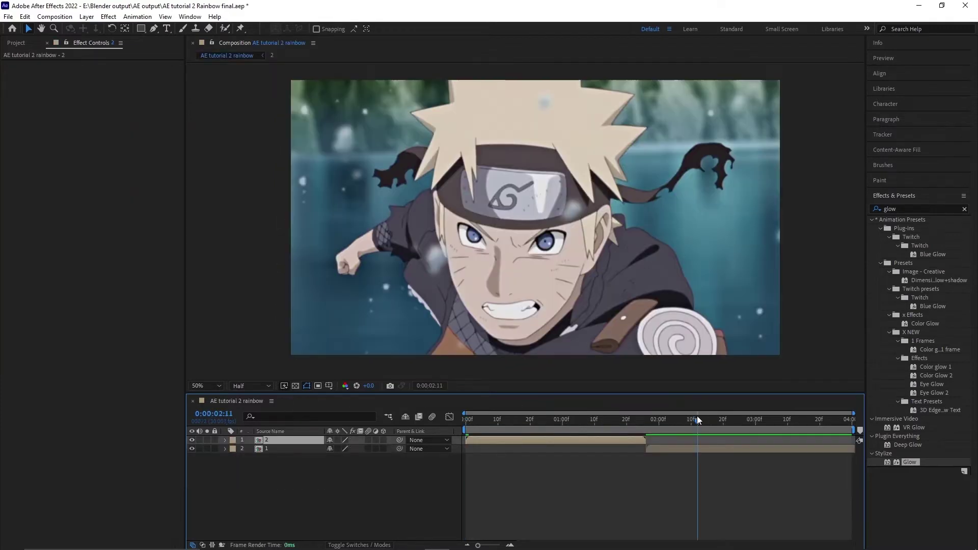
{"action": "double_click", "coordinate": [714, 447]}
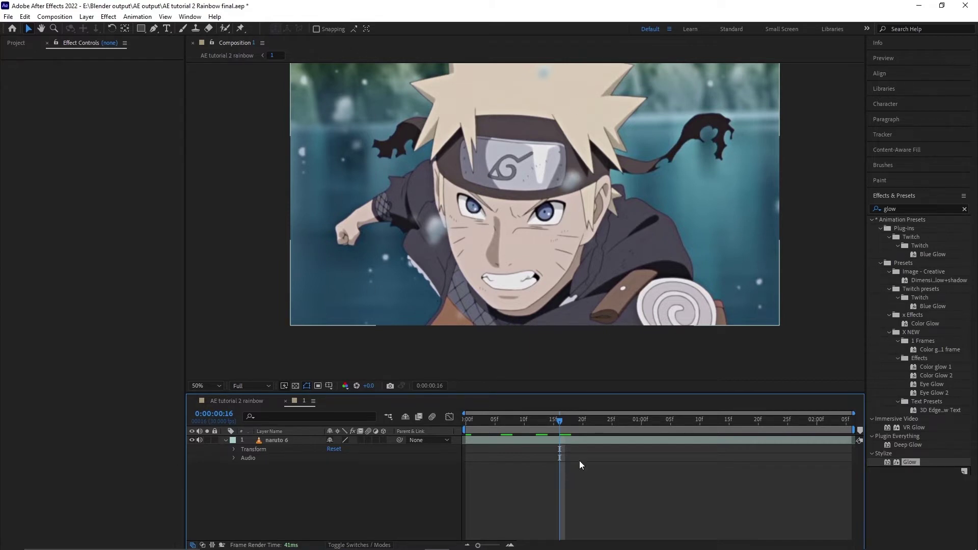
{"action": "left_click", "coordinate": [578, 442]}
{"action": "key", "text": "ctrl+d"}
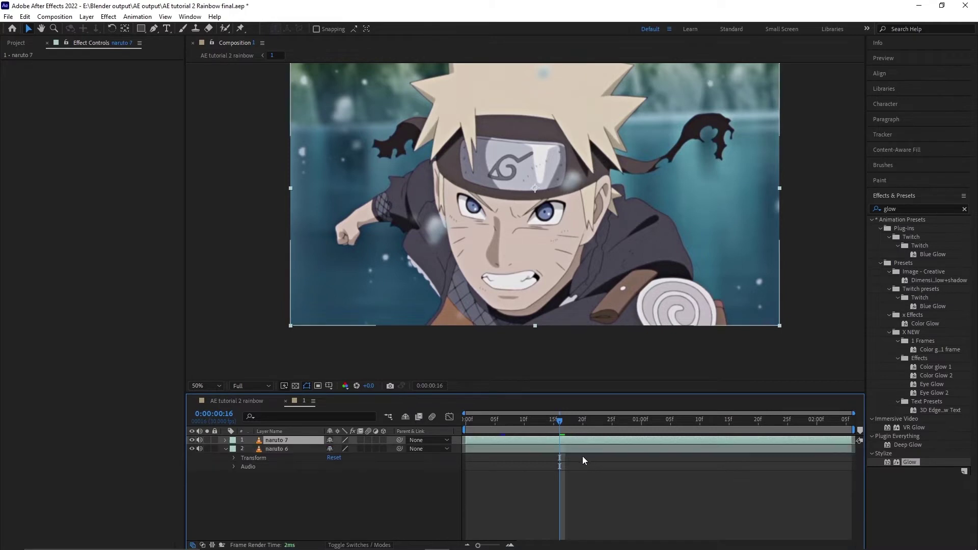
Key a sampled light colour out of naruto 7 with Linear Color Key, hiding naruto 6 to check
{"action": "double_click", "coordinate": [909, 209]}
{"action": "type", "text": "linear"}
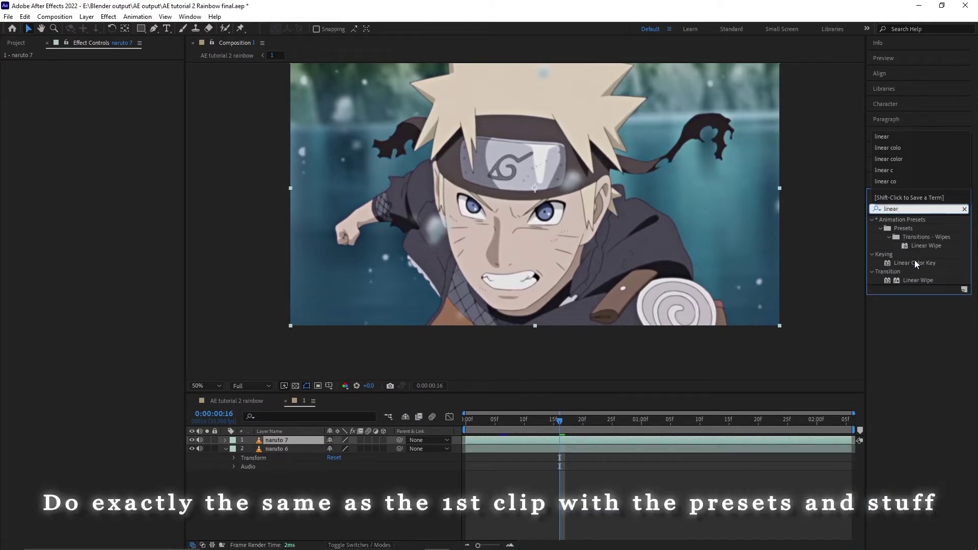
{"action": "left_click_drag", "start_coordinate": [915, 263], "coordinate": [579, 440]}
{"action": "left_click", "coordinate": [119, 154]}
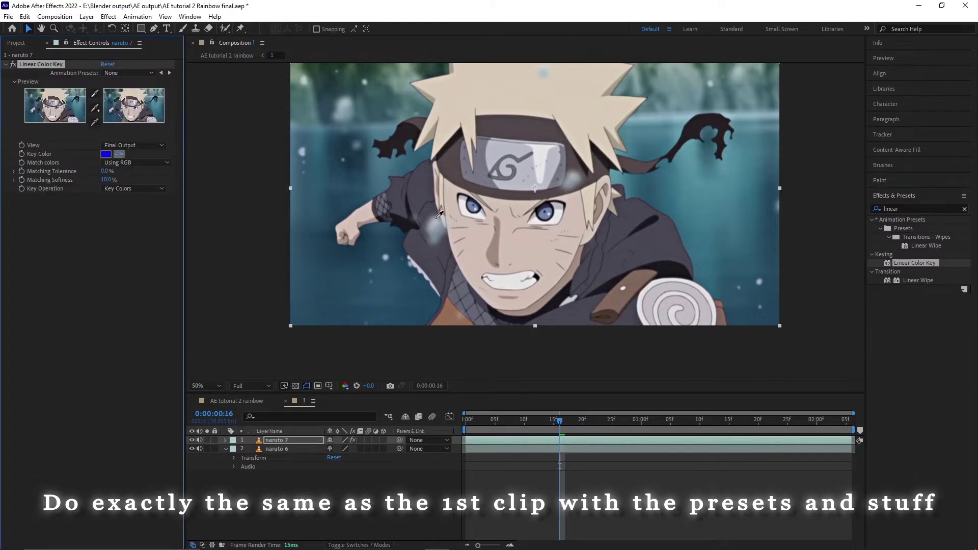
{"action": "left_click", "coordinate": [471, 213]}
{"action": "left_click_drag", "start_coordinate": [561, 418], "coordinate": [466, 419]}
{"action": "left_click", "coordinate": [192, 449]}
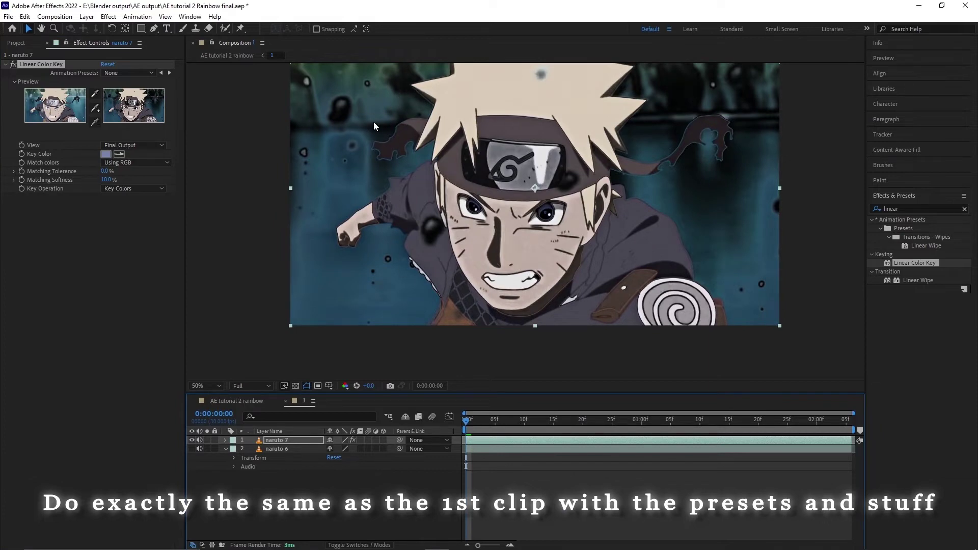
Show naruto 6 again and apply Colorama and Glow to it
{"action": "left_click", "coordinate": [191, 449]}
{"action": "left_click", "coordinate": [567, 450]}
{"action": "left_click", "coordinate": [897, 209]}
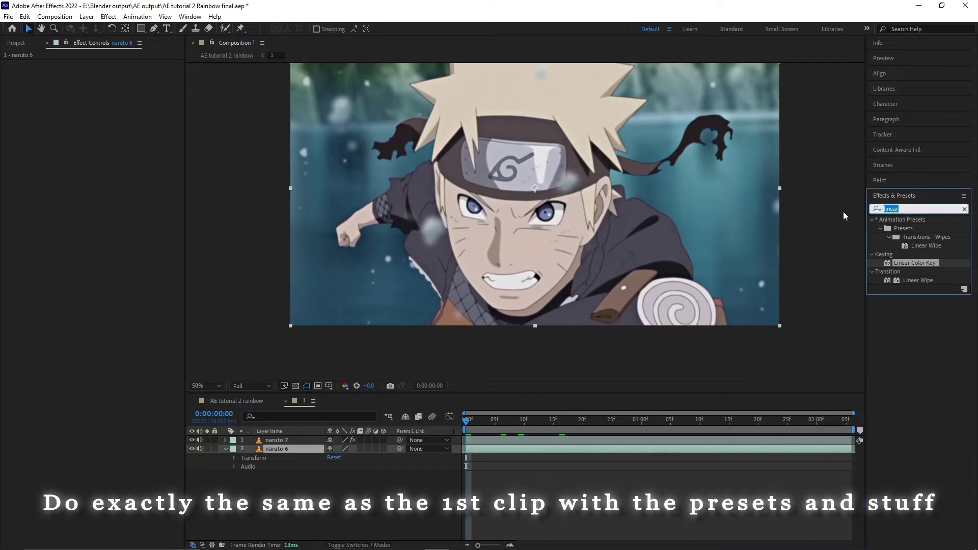
{"action": "type", "text": "colora"}
{"action": "left_click_drag", "start_coordinate": [905, 228], "coordinate": [539, 451]}
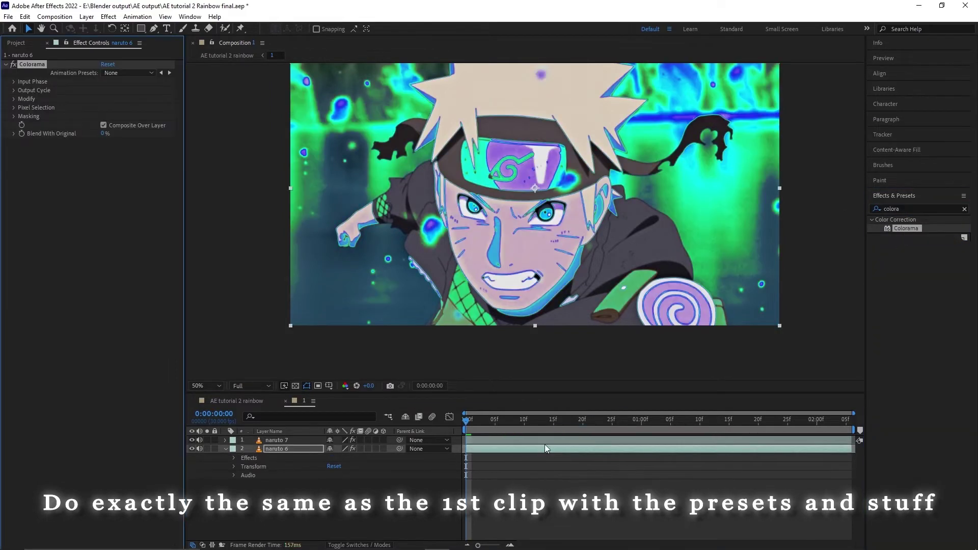
{"action": "left_click", "coordinate": [917, 210]}
{"action": "type", "text": "glow"}
{"action": "left_click_drag", "start_coordinate": [910, 463], "coordinate": [694, 447]}
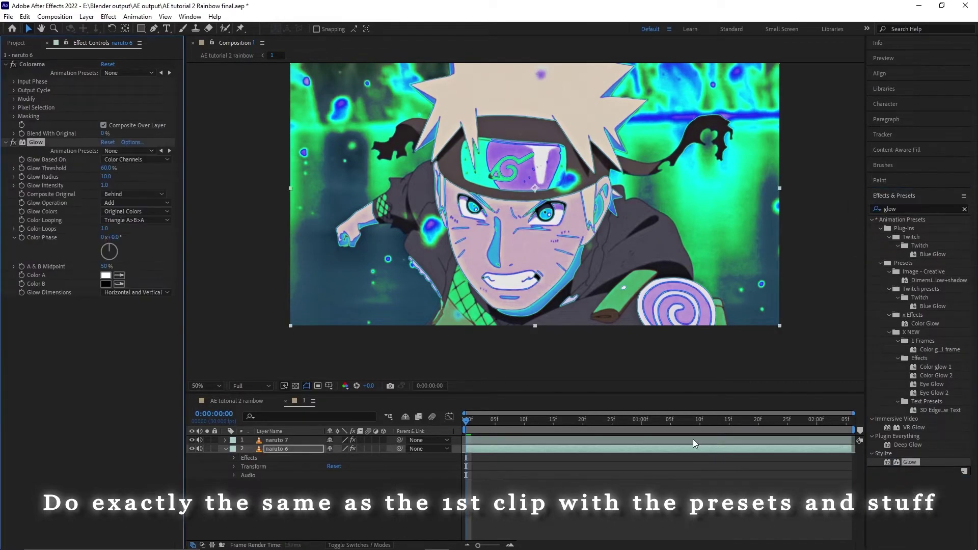
Keyframe Colorama's Phase Shift from 0 at the start to 2 revolutions at 0:00:02:05
{"action": "left_click", "coordinate": [14, 81]}
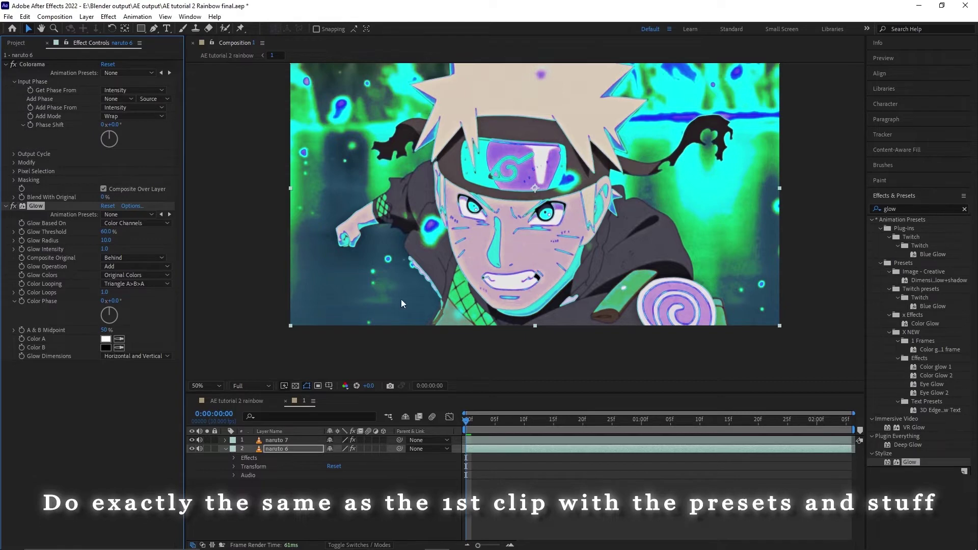
{"action": "left_click", "coordinate": [30, 125]}
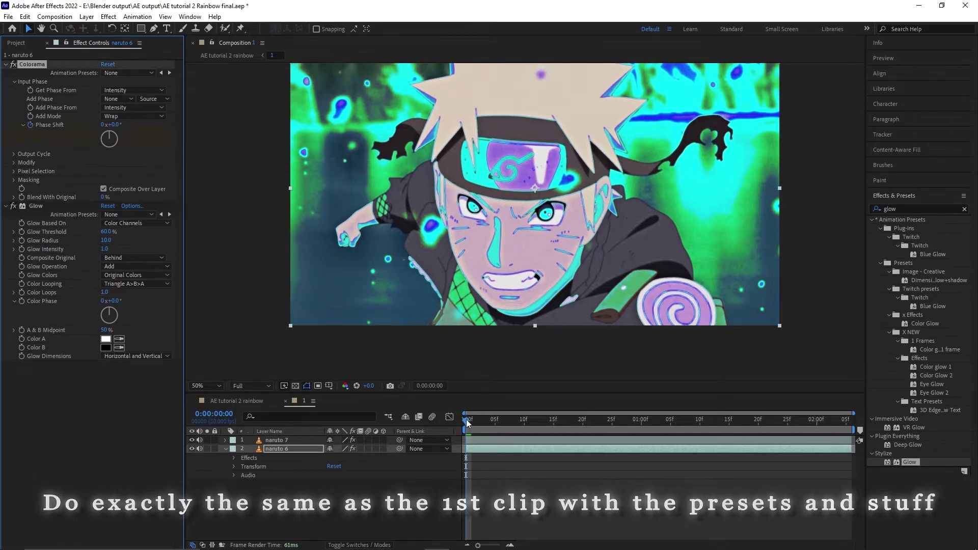
{"action": "left_click_drag", "start_coordinate": [468, 421], "coordinate": [846, 421]}
{"action": "left_click", "coordinate": [103, 125]}
{"action": "type", "text": "2"}
{"action": "key", "text": "Return"}
Preview the cycling colours from the first frame at Half resolution
{"action": "left_click_drag", "start_coordinate": [658, 420], "coordinate": [405, 446]}
{"action": "key", "text": "space"}
{"action": "left_click", "coordinate": [254, 386]}
{"action": "left_click", "coordinate": [254, 421]}
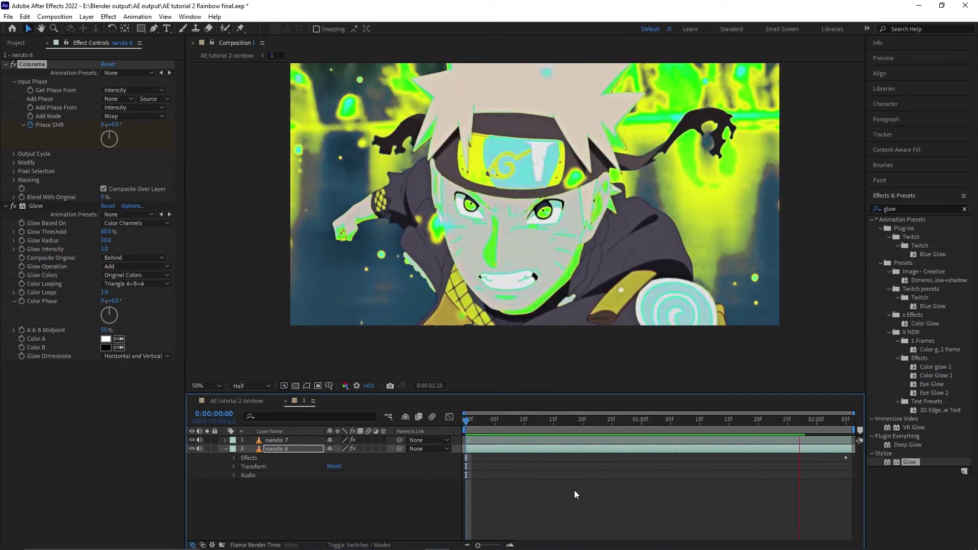
{"action": "key", "text": "space"}
{"action": "key", "text": "space"}
{"action": "key", "text": "space"}
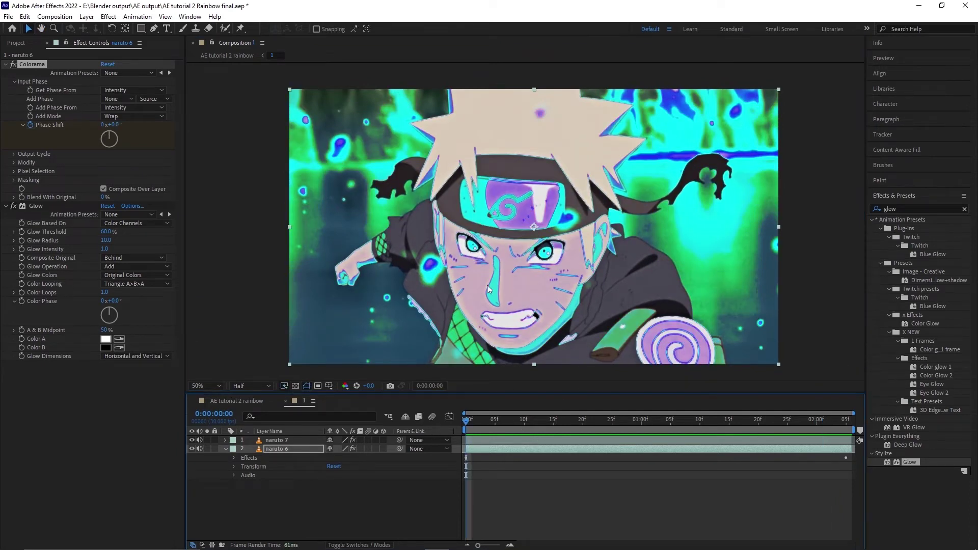
{"action": "left_click", "coordinate": [501, 441]}
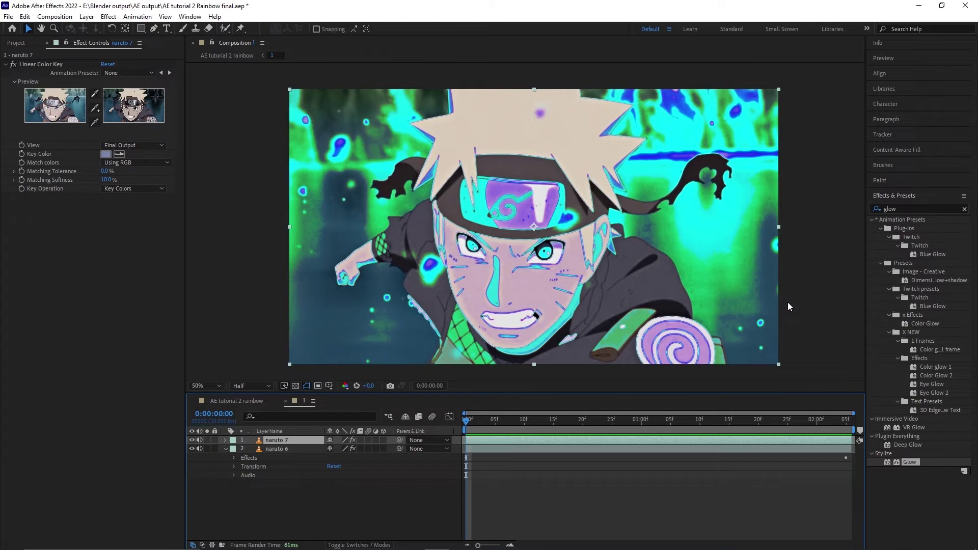
Duplicate naruto 7 as naruto 8 and remove its Linear Color Key
{"action": "key", "text": "ctrl+d"}
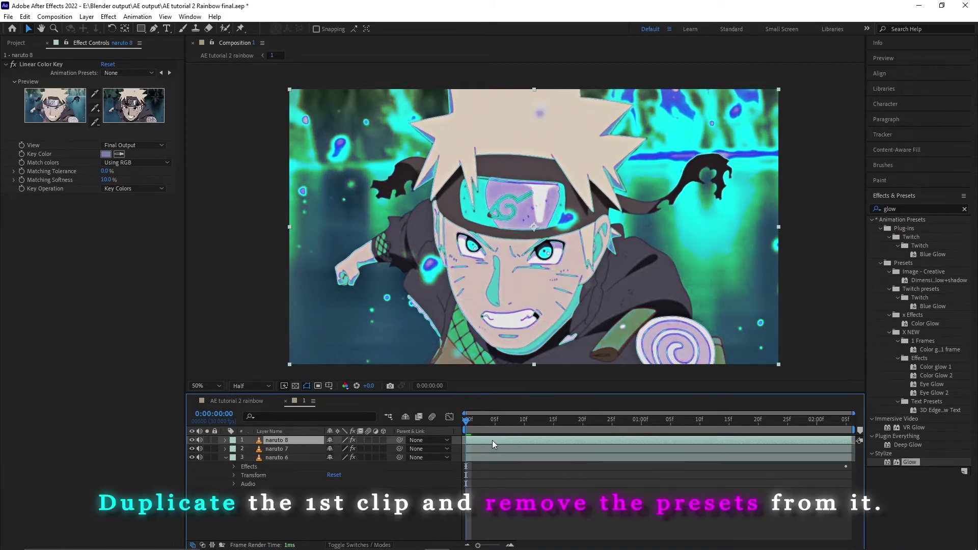
{"action": "left_click", "coordinate": [47, 65]}
{"action": "key", "text": "Delete"}
Set the viewer to Full resolution and zoom in on the eyes with the Pen tool ready
{"action": "key", "text": "g"}
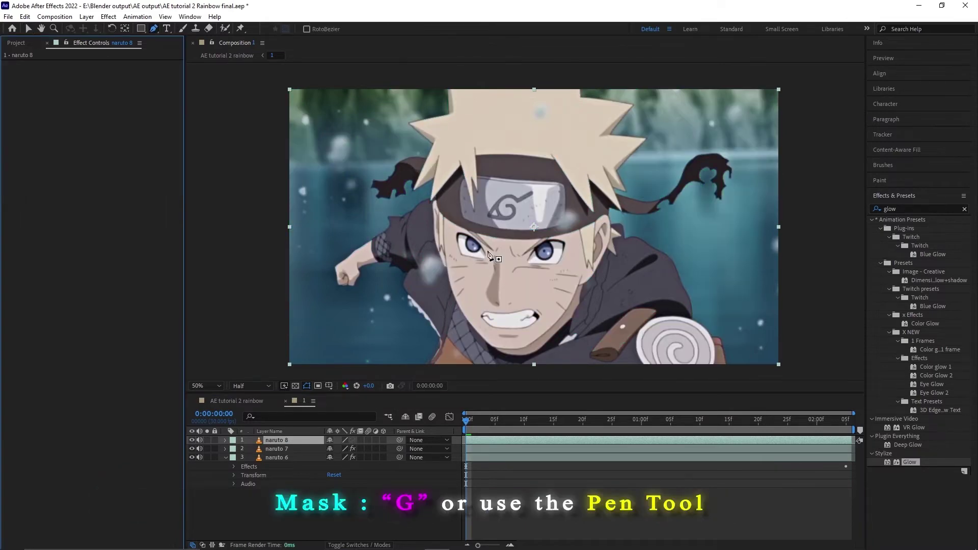
{"action": "scroll", "coordinate": [488, 255], "scroll_direction": "up", "scroll_amount": 2}
{"action": "left_click", "coordinate": [251, 386]}
{"action": "left_click", "coordinate": [252, 407]}
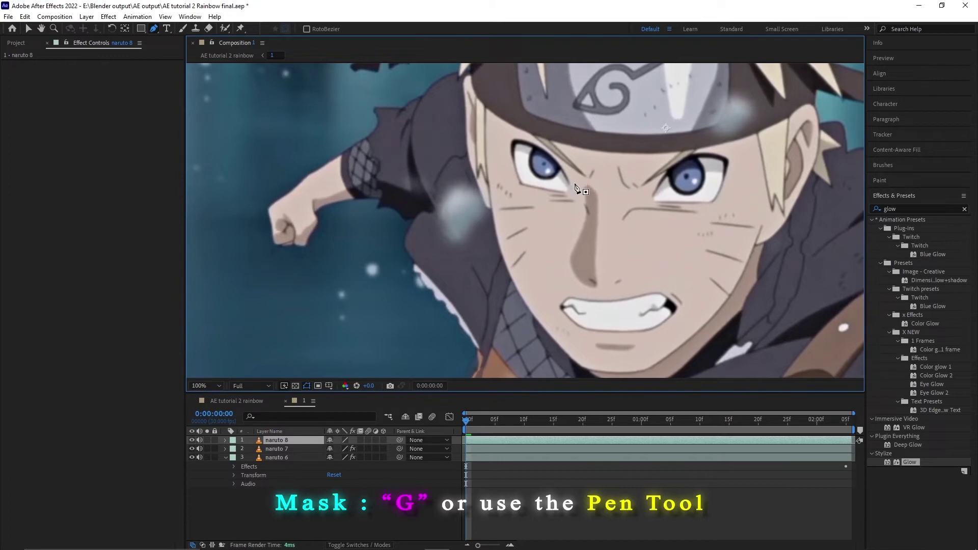
{"action": "key", "text": "v"}
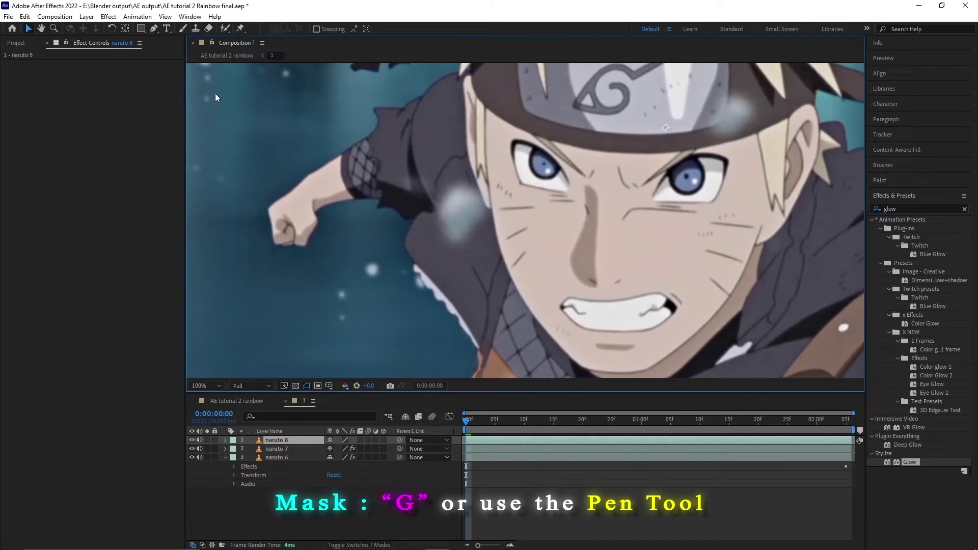
{"action": "left_click", "coordinate": [154, 28]}
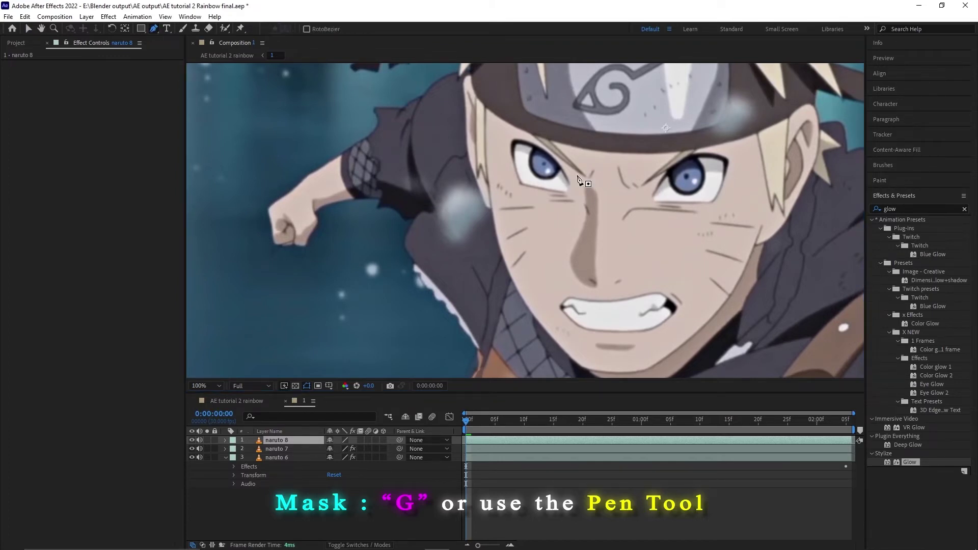
{"action": "scroll", "coordinate": [577, 190], "scroll_direction": "up", "scroll_amount": 1}
{"action": "scroll", "coordinate": [576, 190], "scroll_direction": "down", "scroll_amount": 2}
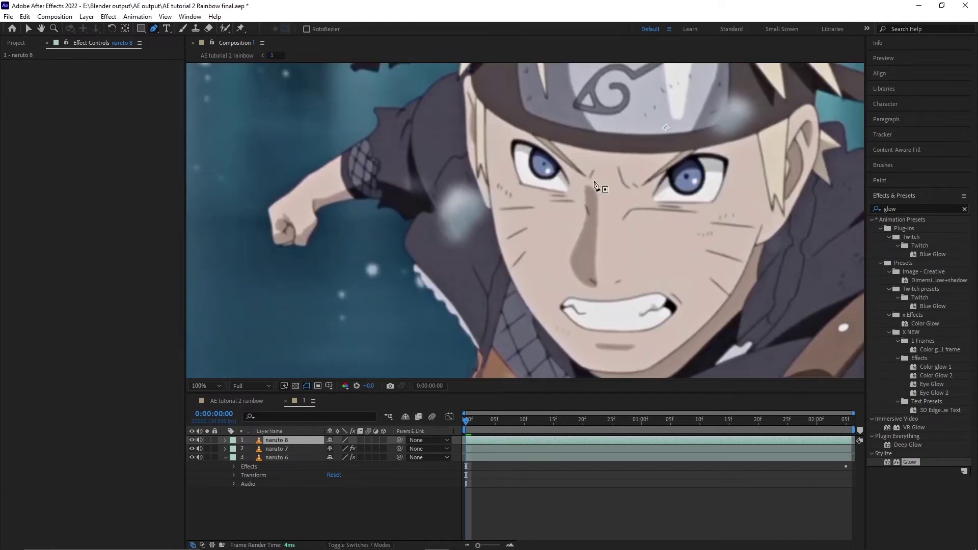
{"action": "key", "text": "Return"}
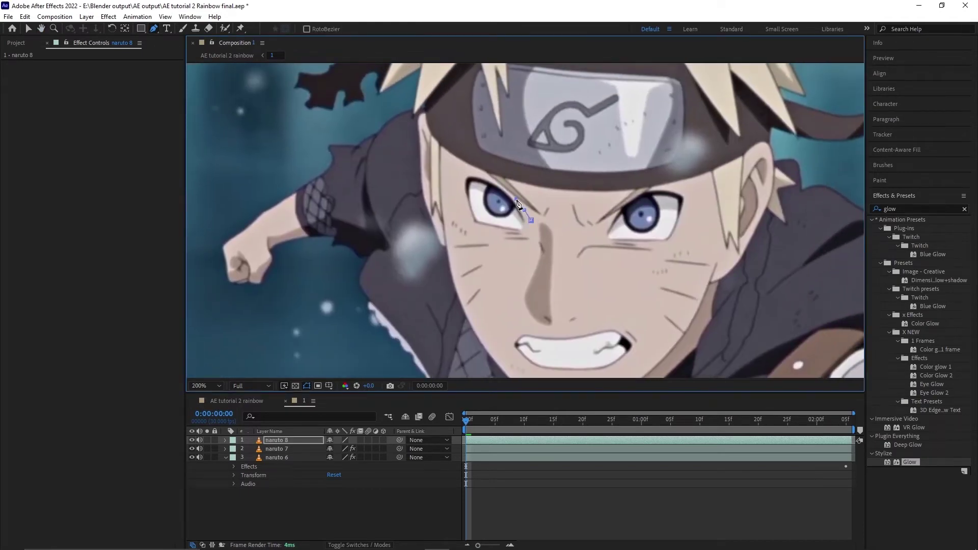
{"action": "scroll", "coordinate": [517, 202], "scroll_direction": "up", "scroll_amount": 1}
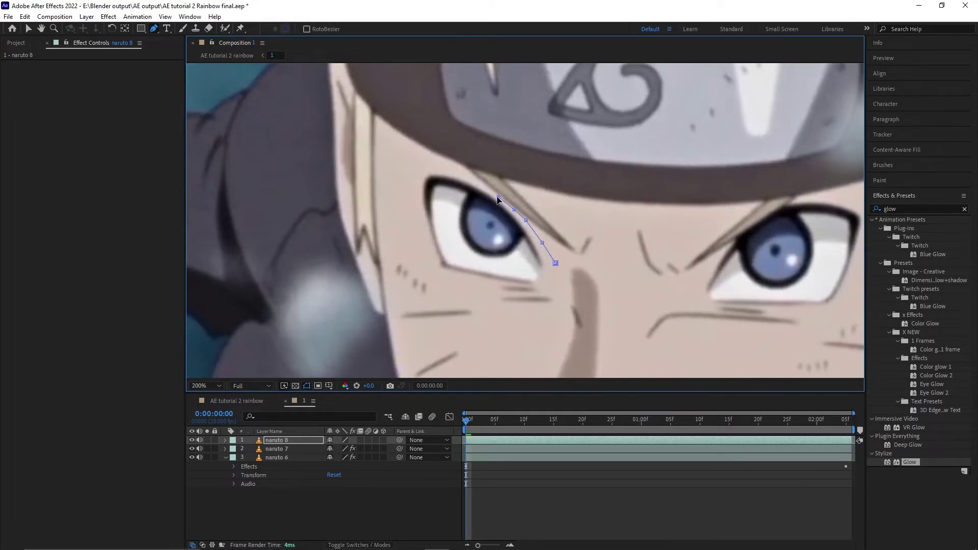
Trace a closed Pen mask around the left eye on naruto 8
{"action": "left_click", "coordinate": [471, 180]}
{"action": "left_click", "coordinate": [440, 167]}
{"action": "left_click", "coordinate": [411, 165]}
{"action": "left_click", "coordinate": [416, 199]}
{"action": "left_click", "coordinate": [417, 228]}
{"action": "left_click", "coordinate": [427, 251]}
{"action": "left_click", "coordinate": [430, 273]}
{"action": "left_click", "coordinate": [446, 275]}
{"action": "left_click", "coordinate": [477, 280]}
{"action": "left_click", "coordinate": [503, 283]}
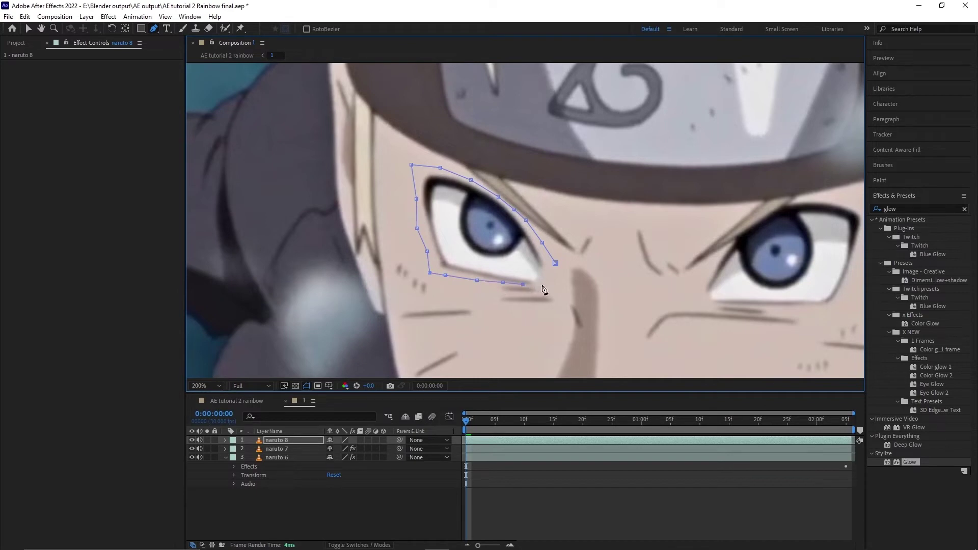
{"action": "left_click", "coordinate": [556, 264]}
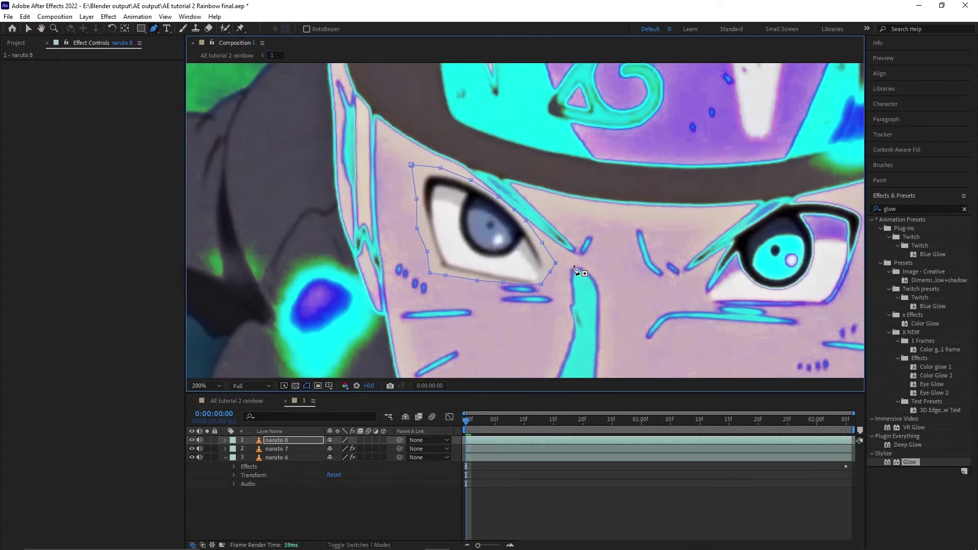
Trace a closed Pen mask around the right eye, then zoom out to see the whole face
{"action": "left_click_drag", "start_coordinate": [672, 294], "coordinate": [483, 258]}
{"action": "left_click", "coordinate": [498, 245]}
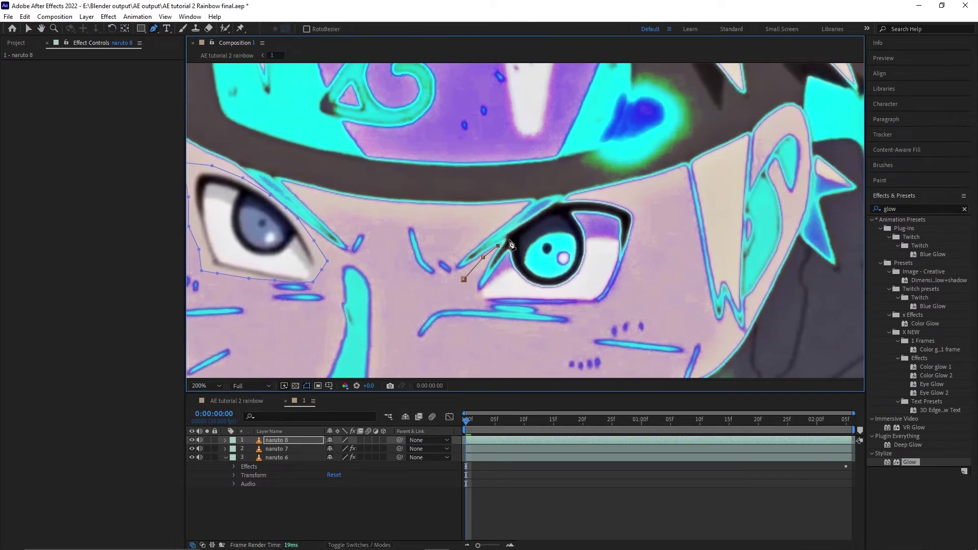
{"action": "left_click", "coordinate": [531, 224]}
{"action": "left_click", "coordinate": [551, 213]}
{"action": "left_click", "coordinate": [572, 199]}
{"action": "left_click", "coordinate": [591, 195]}
{"action": "left_click", "coordinate": [619, 199]}
{"action": "left_click", "coordinate": [636, 241]}
{"action": "left_click", "coordinate": [631, 262]}
{"action": "left_click", "coordinate": [622, 284]}
{"action": "left_click", "coordinate": [611, 303]}
{"action": "left_click", "coordinate": [568, 307]}
{"action": "left_click", "coordinate": [534, 306]}
{"action": "left_click", "coordinate": [509, 304]}
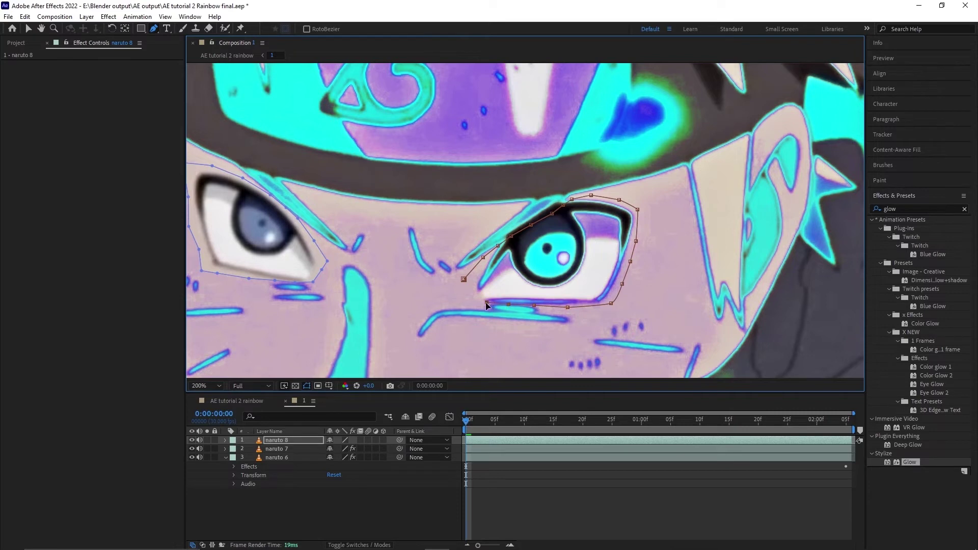
{"action": "left_click", "coordinate": [464, 280]}
{"action": "key", "text": "comma"}
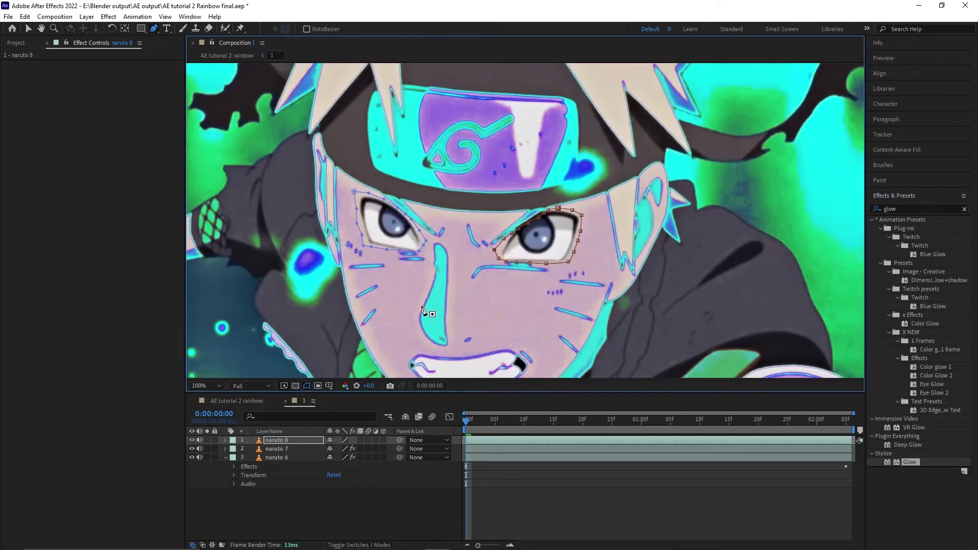
Set Mask 1 and Mask 2 on naruto 8 to Subtract
{"action": "left_click", "coordinate": [224, 441]}
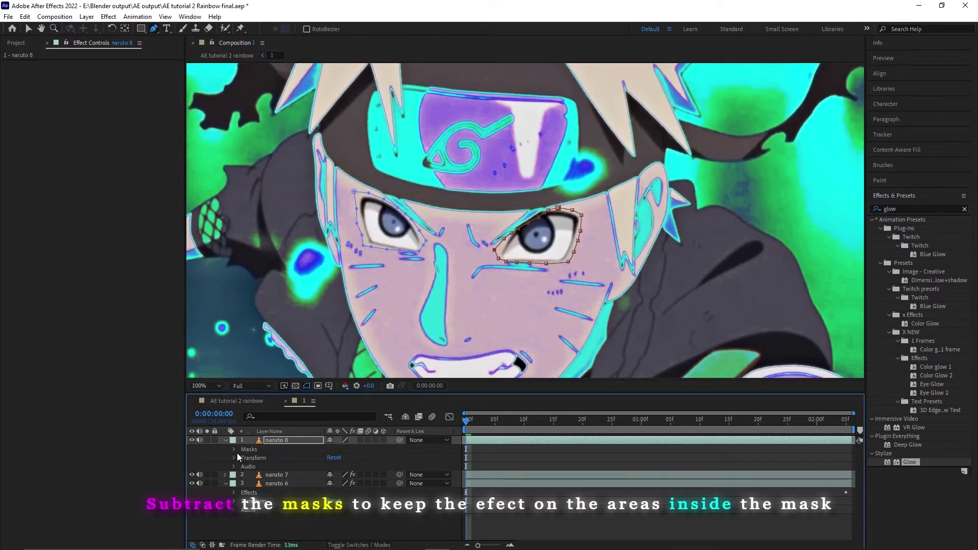
{"action": "left_click", "coordinate": [235, 450]}
{"action": "left_click", "coordinate": [342, 457]}
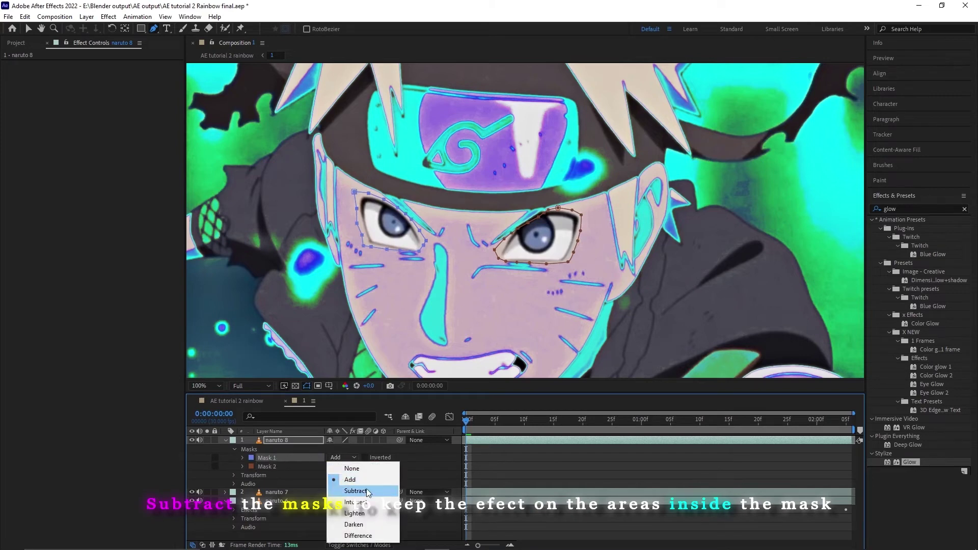
{"action": "left_click", "coordinate": [355, 491]}
{"action": "left_click", "coordinate": [342, 467]}
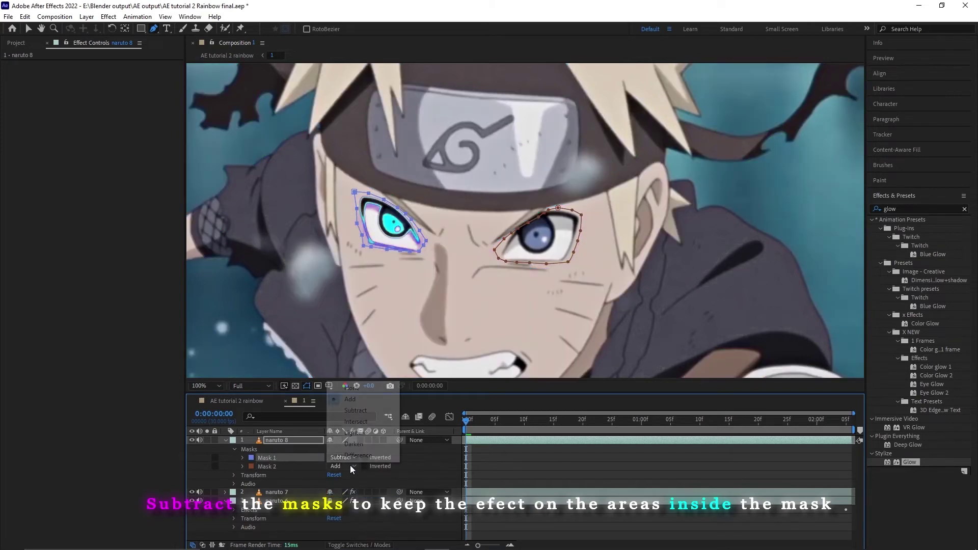
{"action": "left_click", "coordinate": [365, 415]}
Preview the glowing eyes at Half resolution, then select both eye masks at the first frame
{"action": "scroll", "coordinate": [565, 307], "scroll_direction": "down", "scroll_amount": 2}
{"action": "key", "text": "space"}
{"action": "left_click", "coordinate": [250, 386]}
{"action": "left_click", "coordinate": [251, 420]}
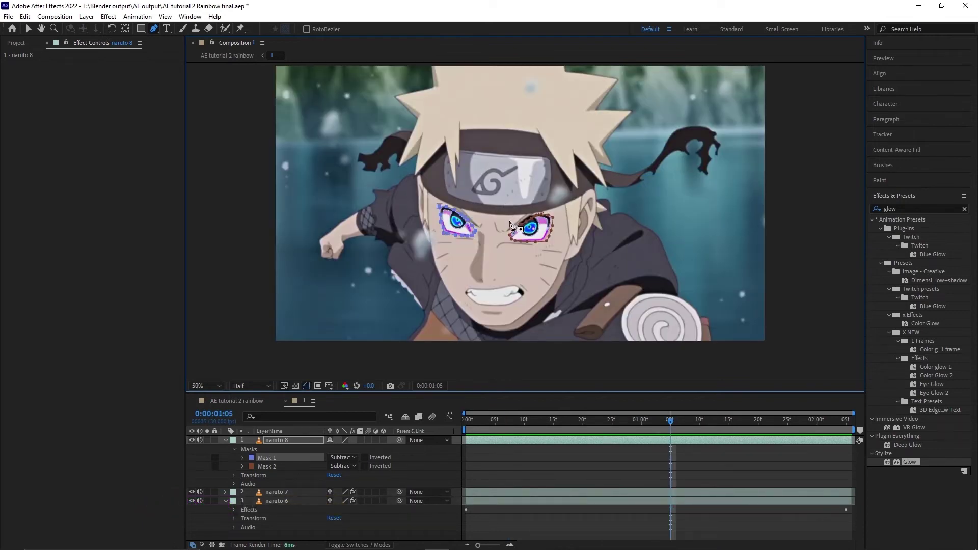
{"action": "scroll", "coordinate": [511, 224], "scroll_direction": "up", "scroll_amount": 2}
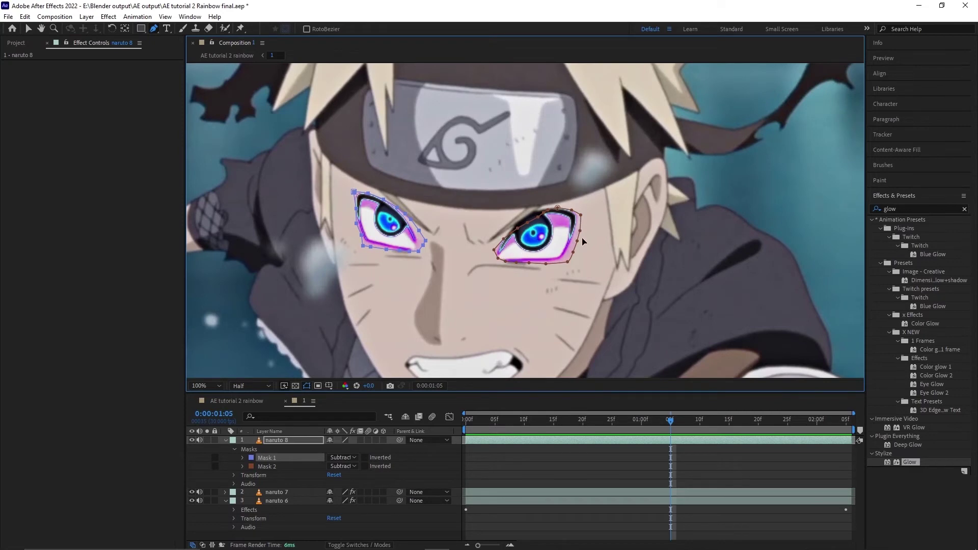
{"action": "left_click_drag", "start_coordinate": [675, 432], "coordinate": [307, 466]}
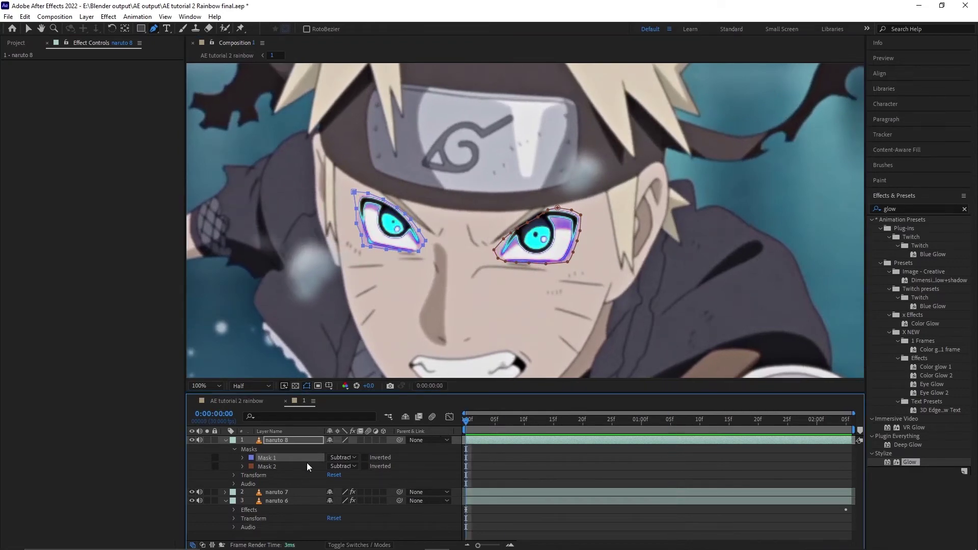
{"action": "left_click", "coordinate": [277, 466], "text": "shift"}
Track both eye masks forward in the Tracker panel through 0:00:02:05
{"action": "left_click", "coordinate": [943, 134]}
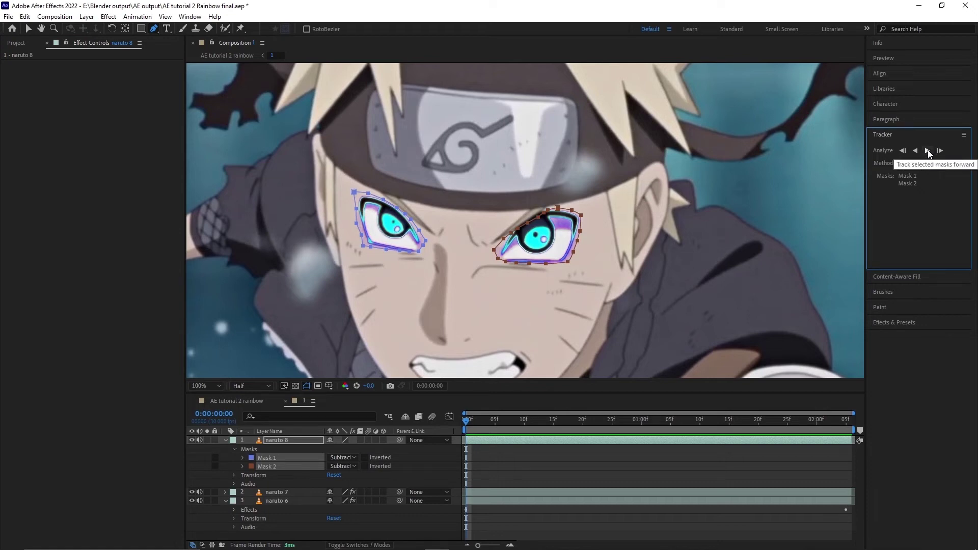
{"action": "left_click_drag", "start_coordinate": [467, 421], "coordinate": [444, 429]}
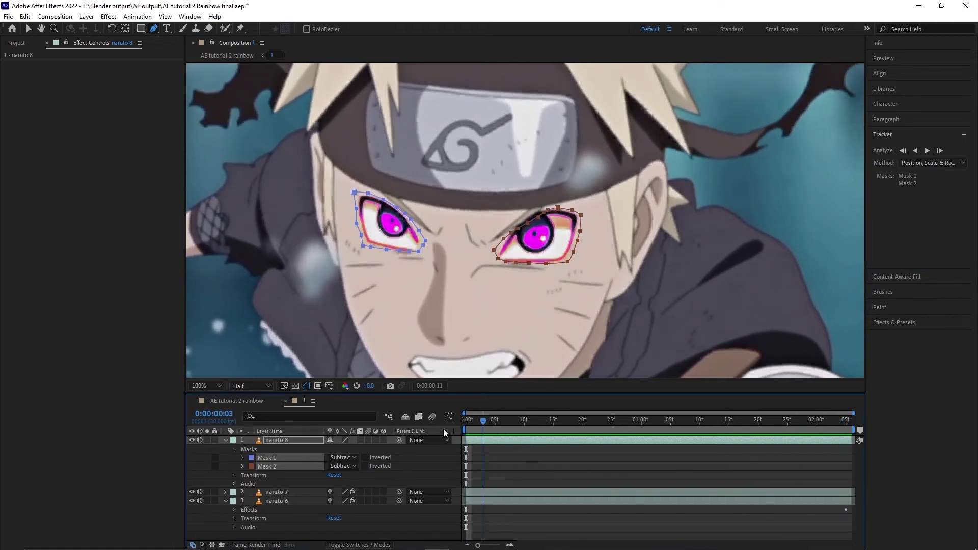
{"action": "left_click", "coordinate": [927, 151]}
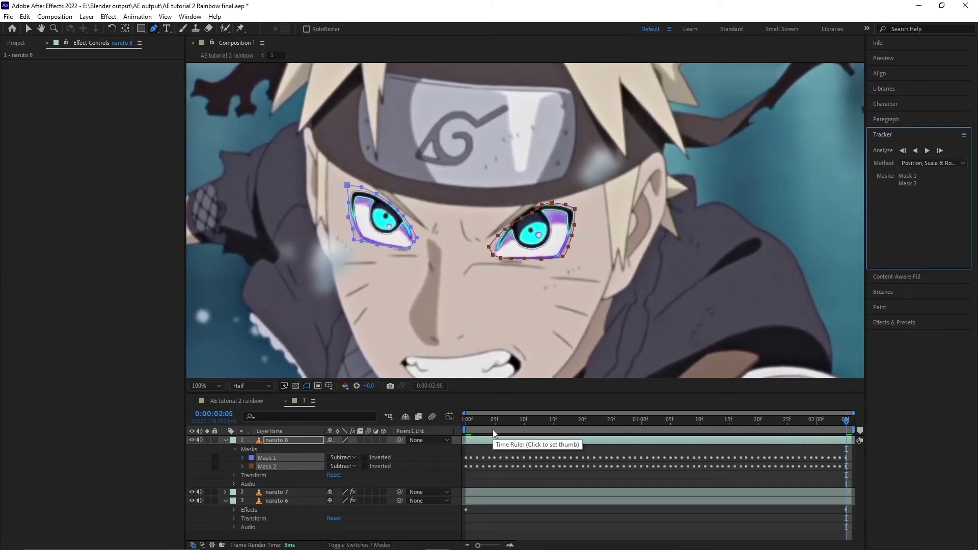
{"action": "left_click", "coordinate": [494, 444]}
At frame 17, zoomed in, nudge the right-eye mask's corner to fit the eye
{"action": "key", "text": "m"}
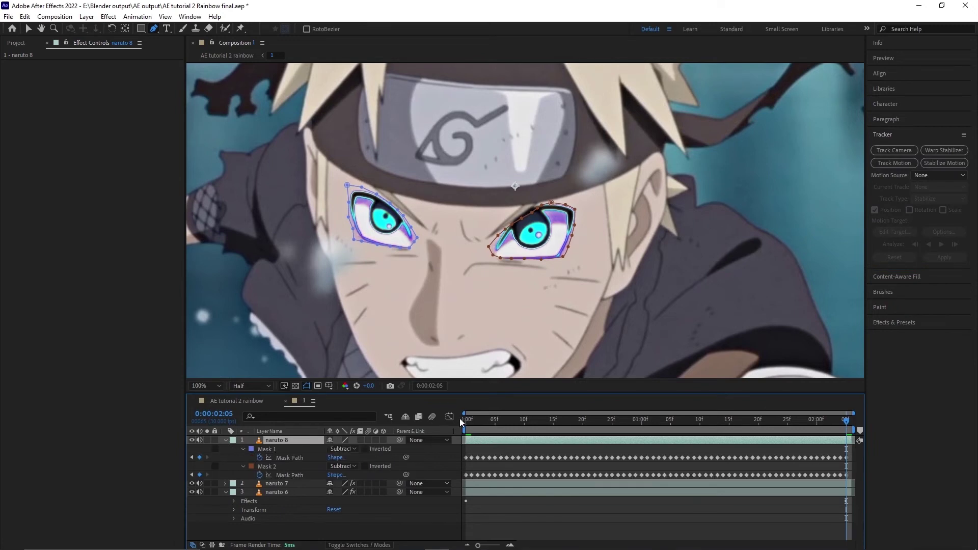
{"action": "left_click_drag", "start_coordinate": [474, 429], "coordinate": [566, 432]}
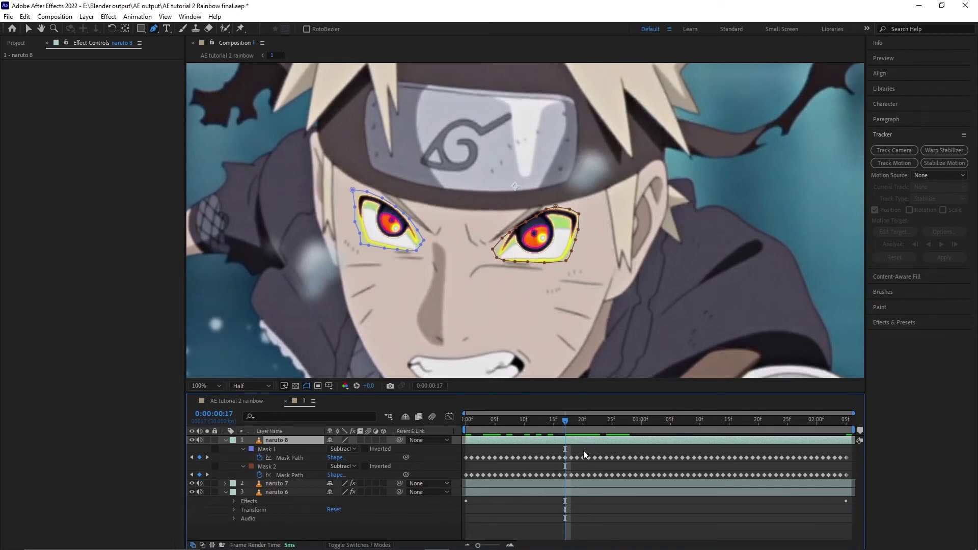
{"action": "key", "text": "period"}
{"action": "key", "text": "v"}
{"action": "left_click", "coordinate": [480, 259]}
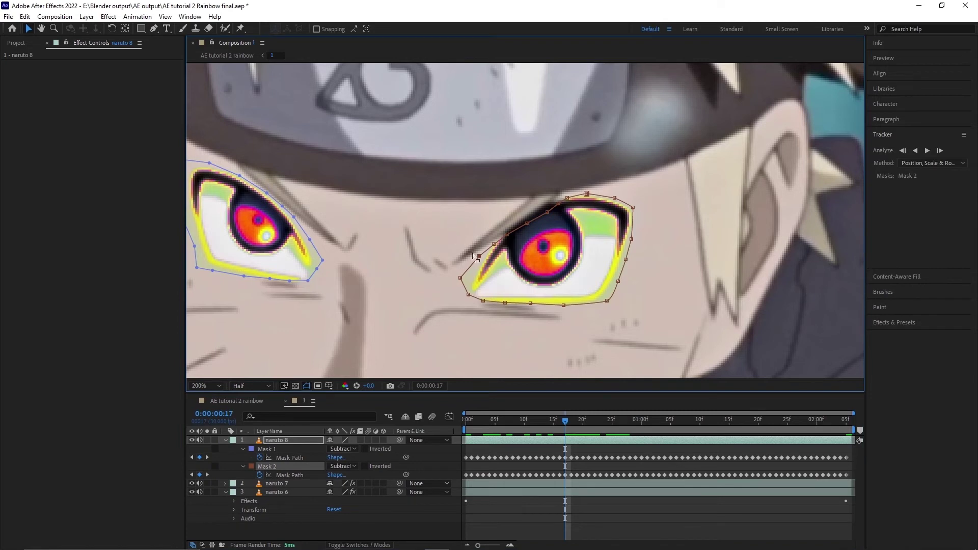
{"action": "left_click", "coordinate": [447, 239]}
{"action": "left_click", "coordinate": [474, 284]}
{"action": "left_click_drag", "start_coordinate": [461, 280], "coordinate": [464, 282]}
Move the left-eye mask's lower-left, left and top points onto the eye outline
{"action": "left_click", "coordinate": [318, 262]}
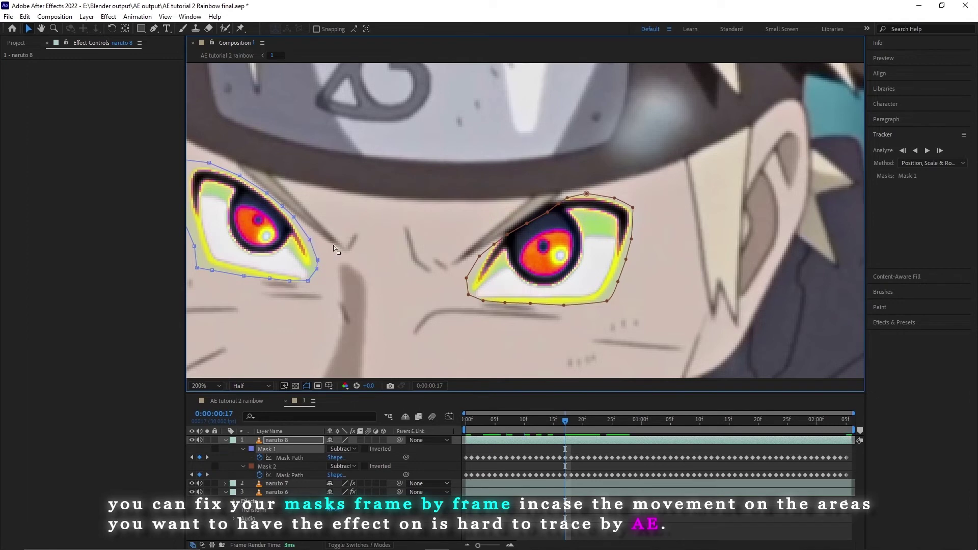
{"action": "scroll", "coordinate": [433, 306], "scroll_direction": "left", "scroll_amount": 4}
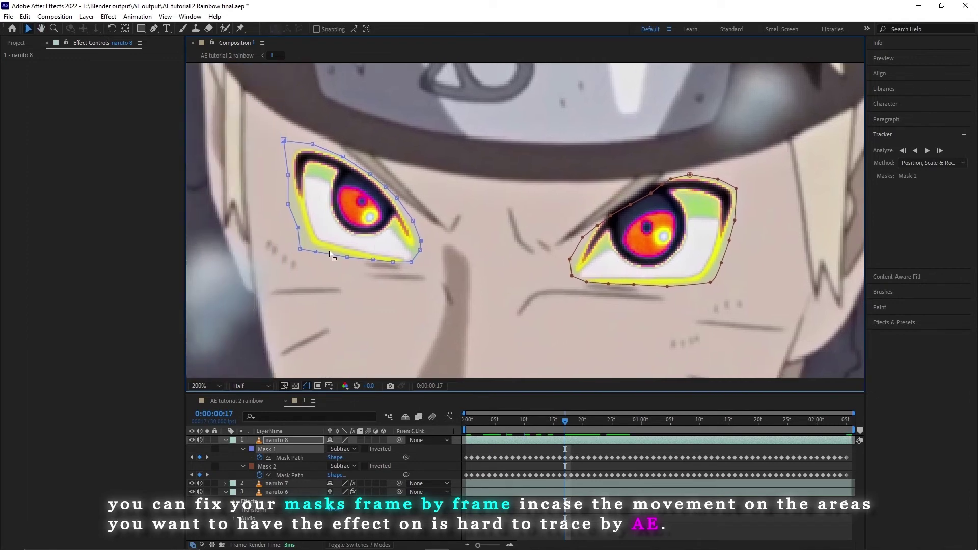
{"action": "left_click_drag", "start_coordinate": [301, 253], "coordinate": [303, 249]}
{"action": "left_click_drag", "start_coordinate": [288, 203], "coordinate": [291, 204]}
{"action": "left_click_drag", "start_coordinate": [284, 141], "coordinate": [290, 145]}
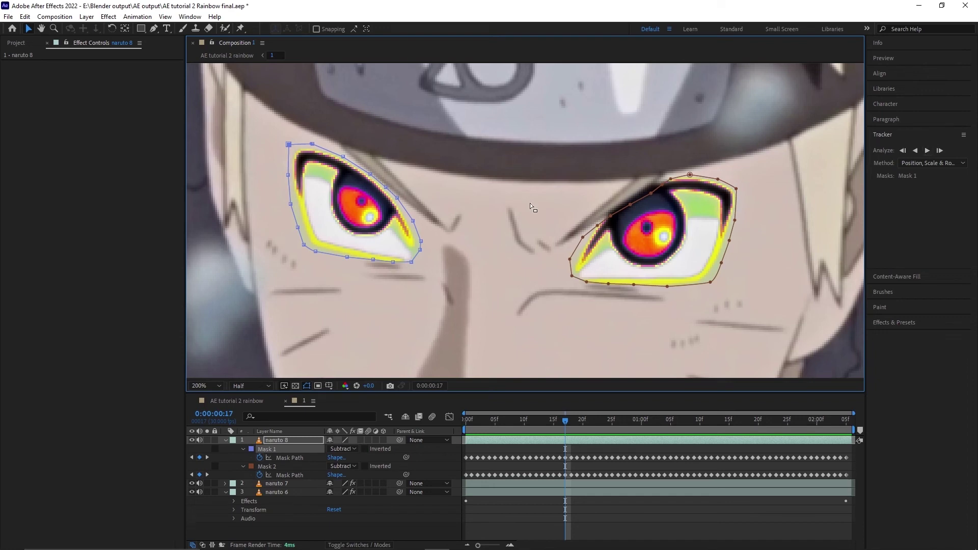
{"action": "key", "text": "comma"}
Hide the mask outlines and preview 'AE tutorial 2 rainbow' from its first frame
{"action": "left_click", "coordinate": [306, 385]}
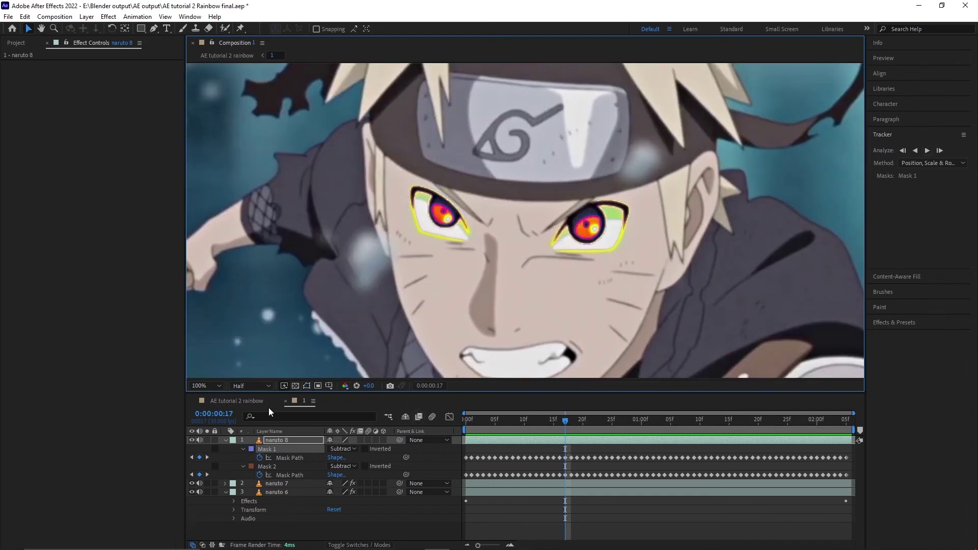
{"action": "left_click", "coordinate": [246, 400]}
{"action": "key", "text": "Home"}
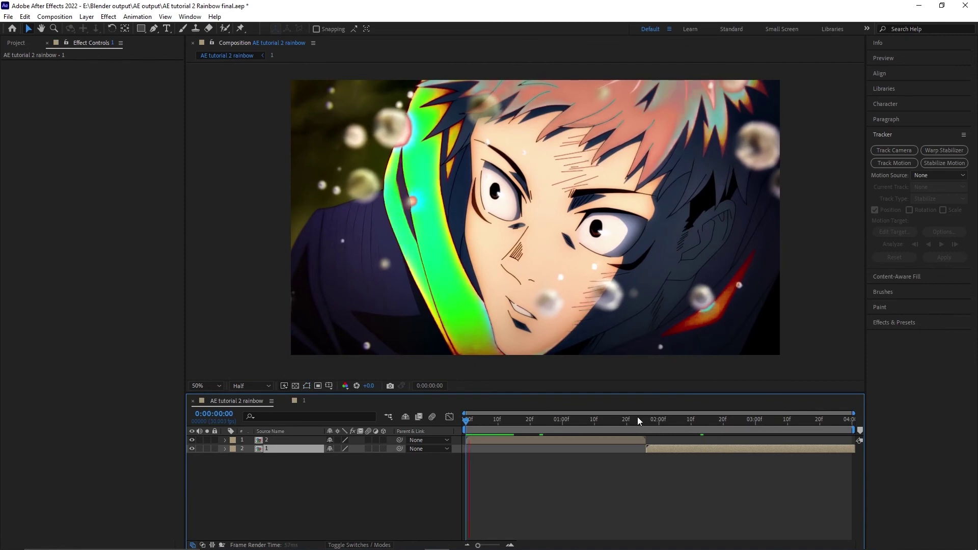
{"action": "key", "text": "space"}
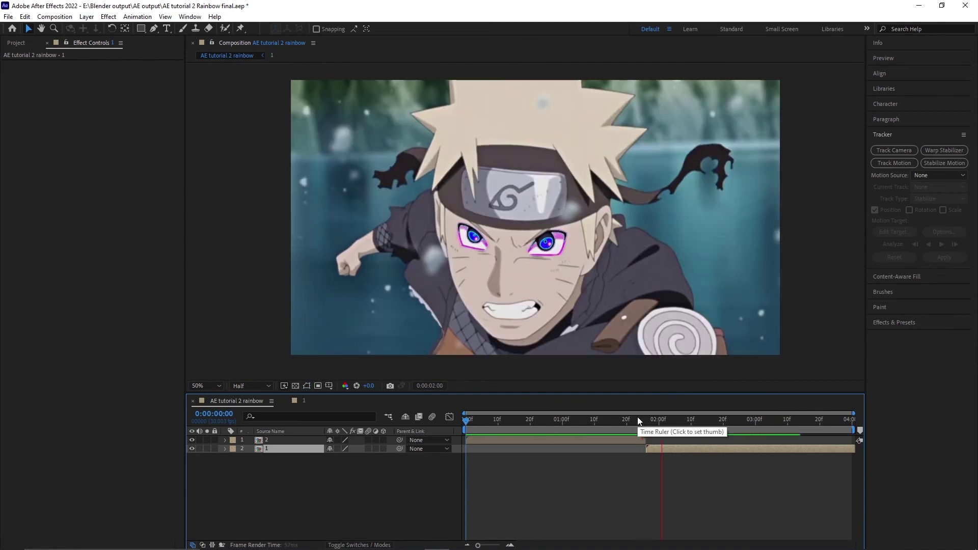